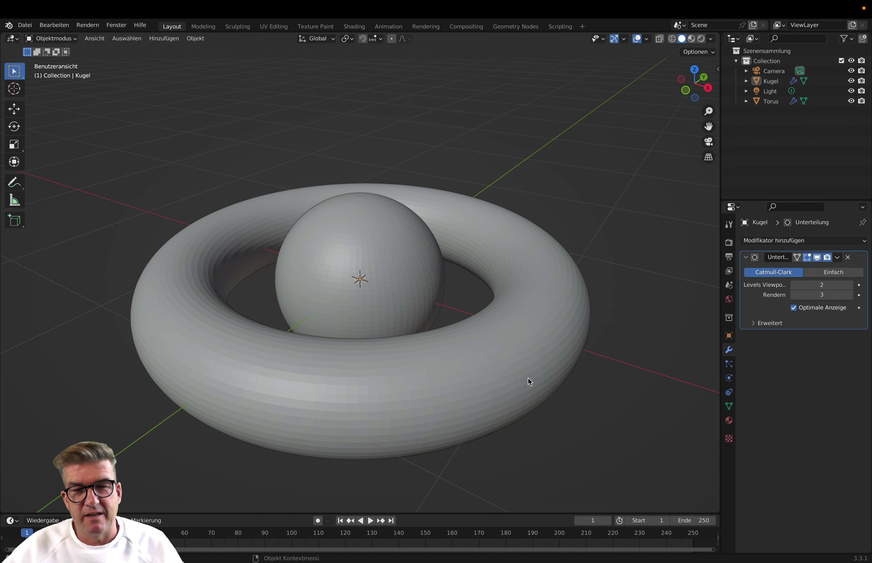
- Zoom in on the subdivided sphere sitting inside the torus
scroll(528, 378, up, 1)
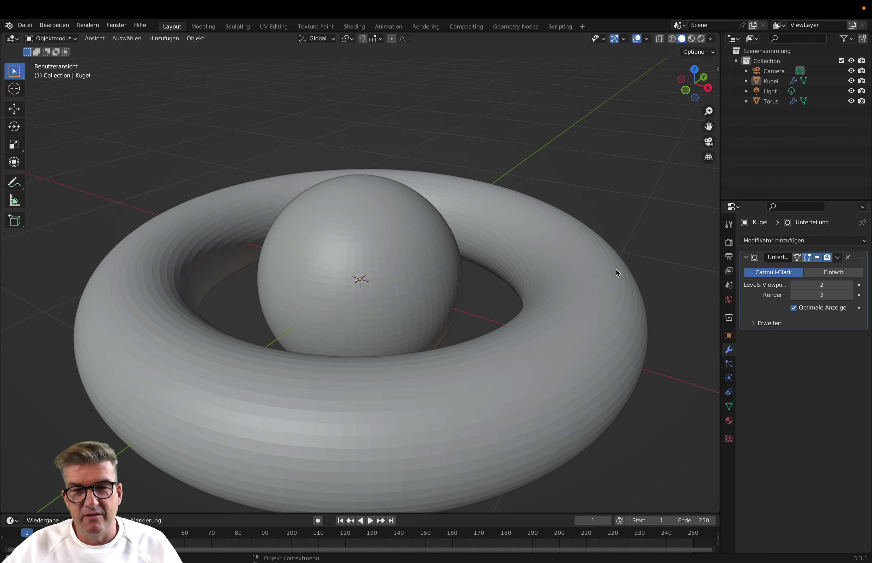
- Add a Subdivision Surface (Oberflächenunterteilung) modifier to the sphere
click(781, 242)
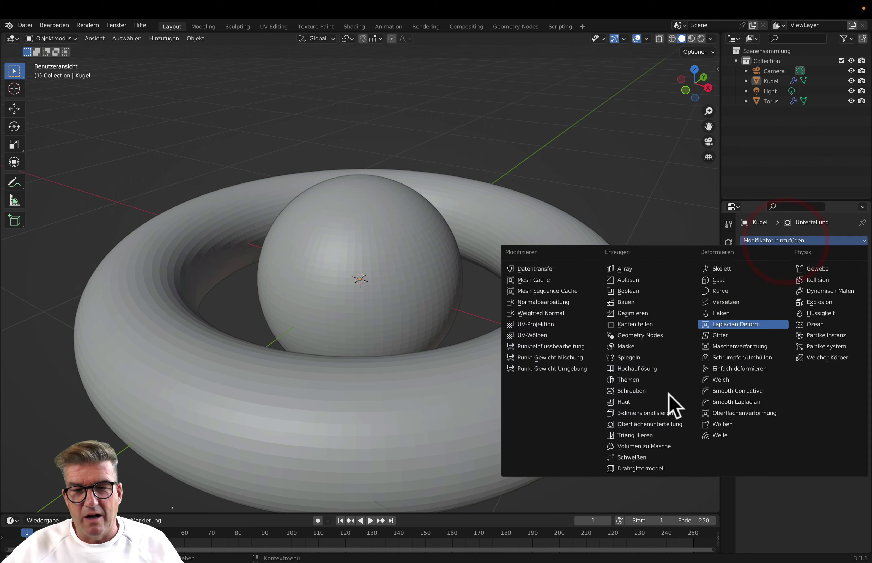
click(648, 424)
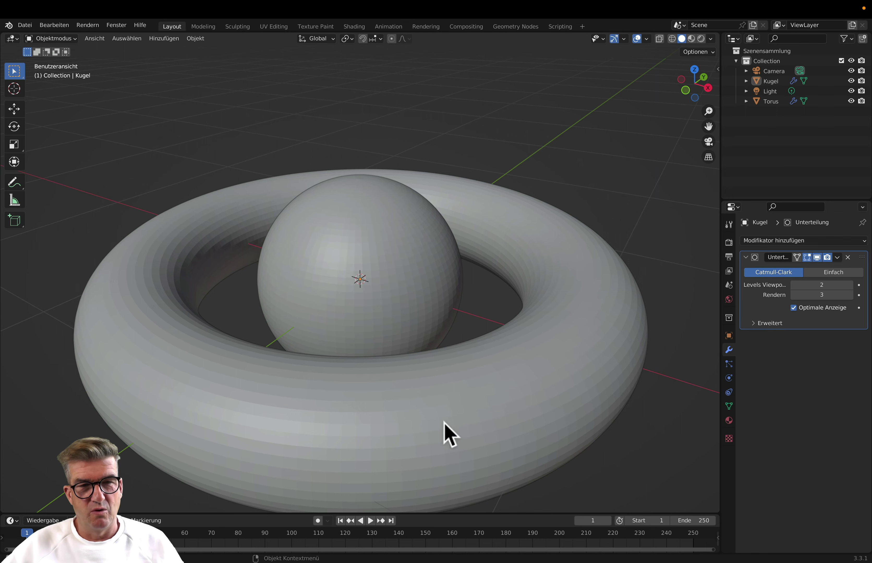
scroll(387, 340, up, 5)
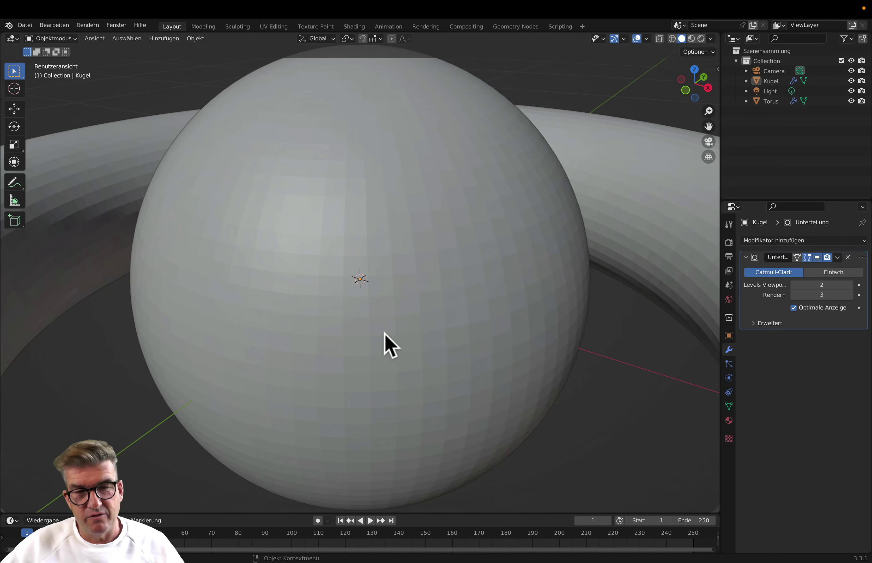
scroll(383, 337, down, 2)
scroll(414, 318, down, 3)
scroll(436, 282, up, 1)
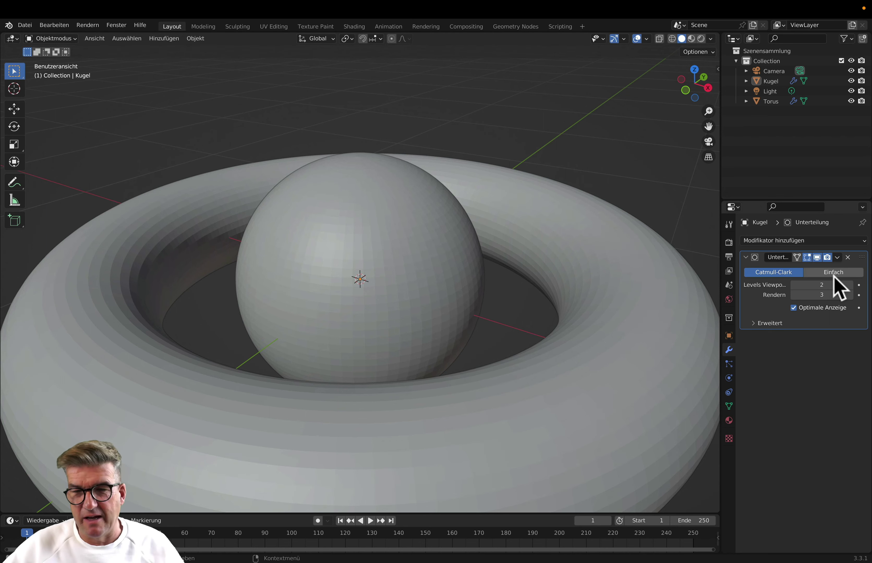
- Delete the sphere's subdivision modifier, then re-add it at viewport level 2 with Ctrl+2
click(848, 257)
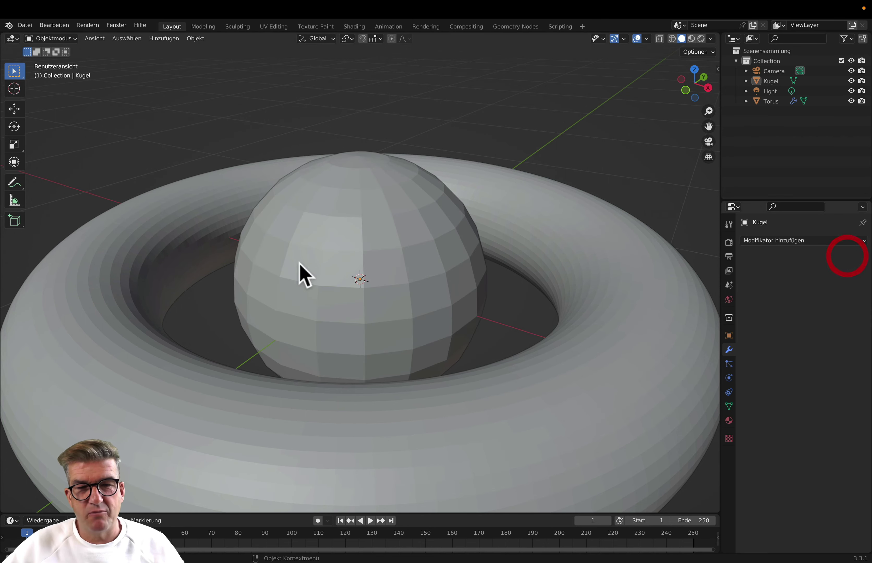
scroll(405, 278, up, 1)
scroll(407, 280, up, 2)
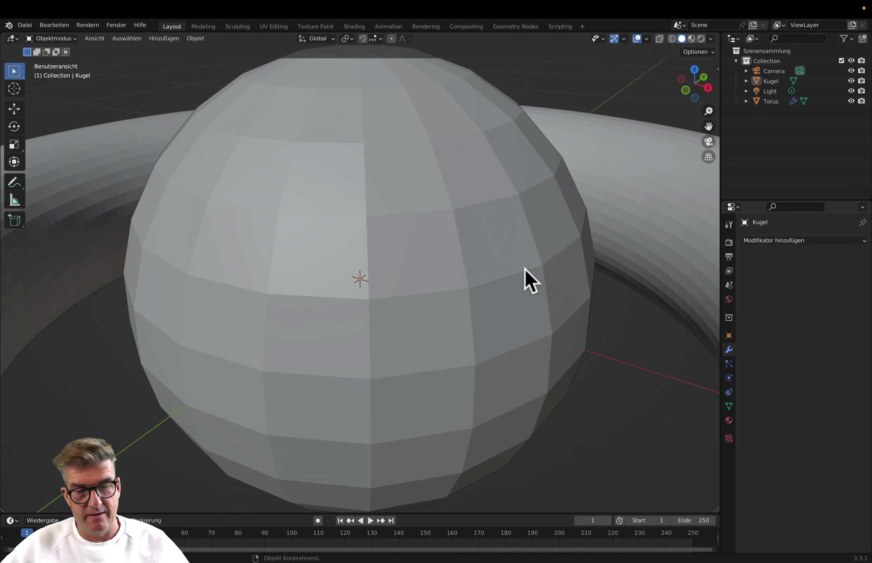
key(ctrl+2)
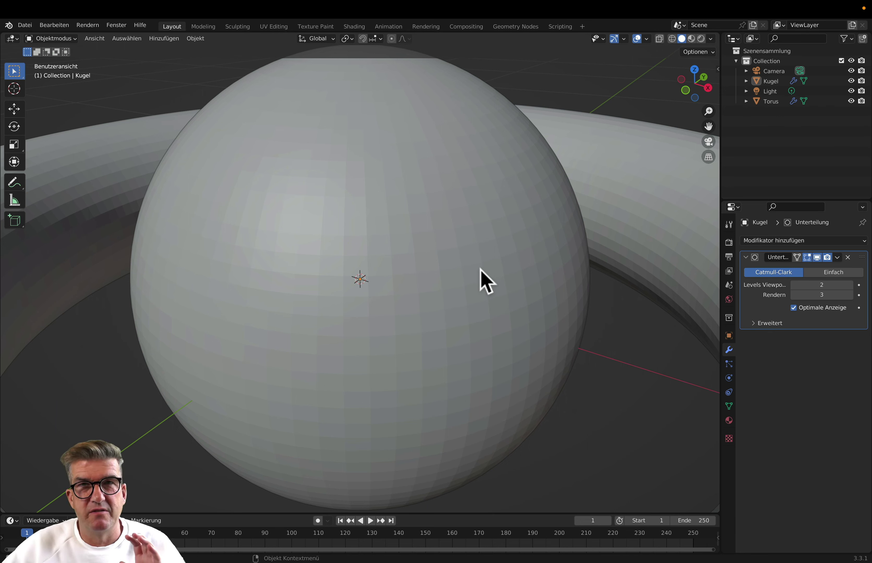
- In Keynote, edit the black line's points and bend its top and middle segments
key(super+Tab)
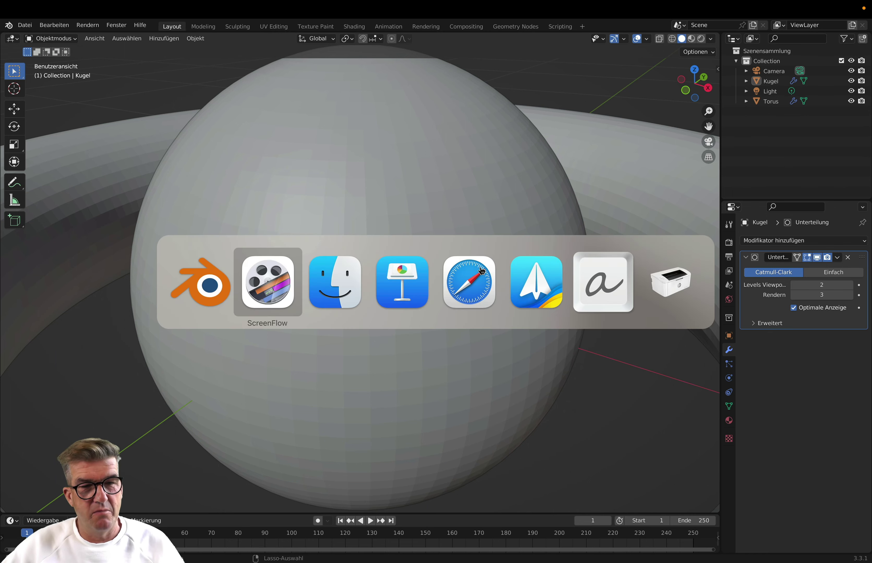
key(super+Tab)
key(super+Tab)
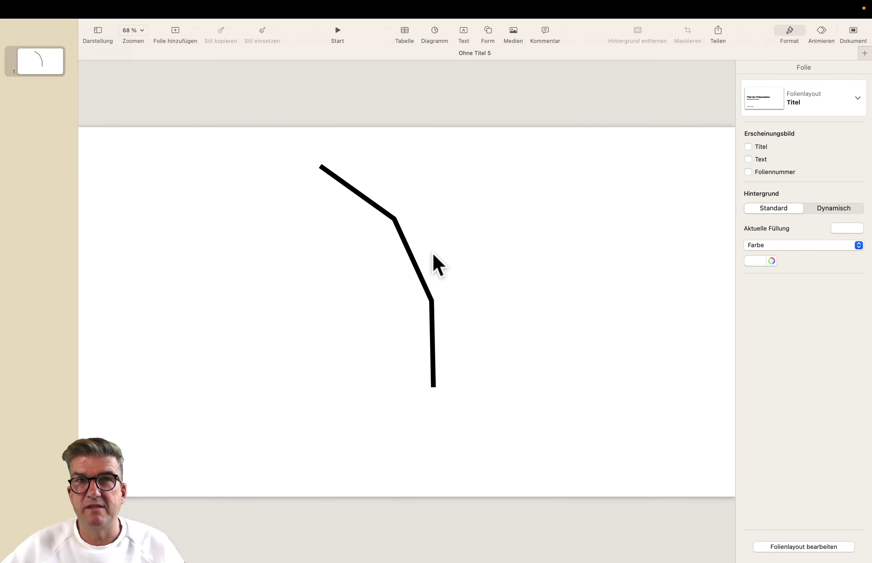
click(356, 194)
double_click(356, 193)
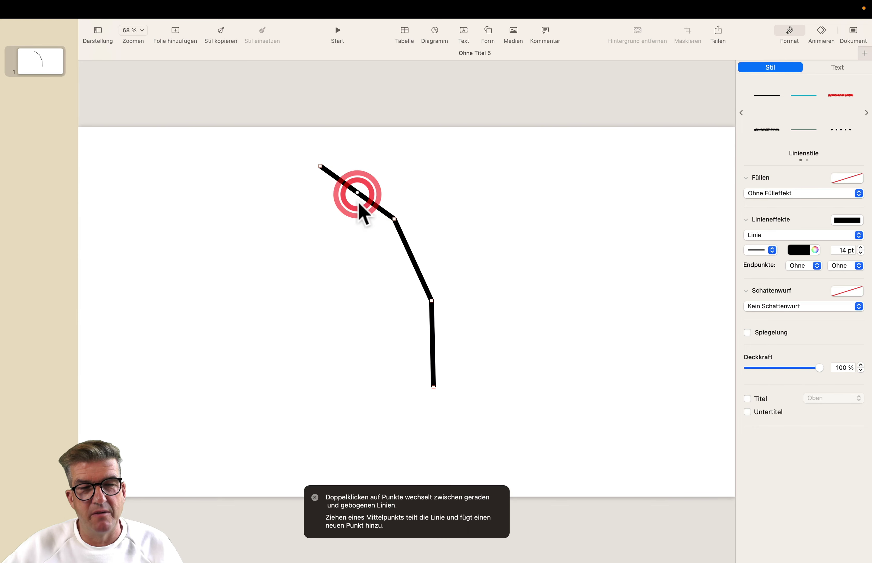
drag(355, 192, 361, 187)
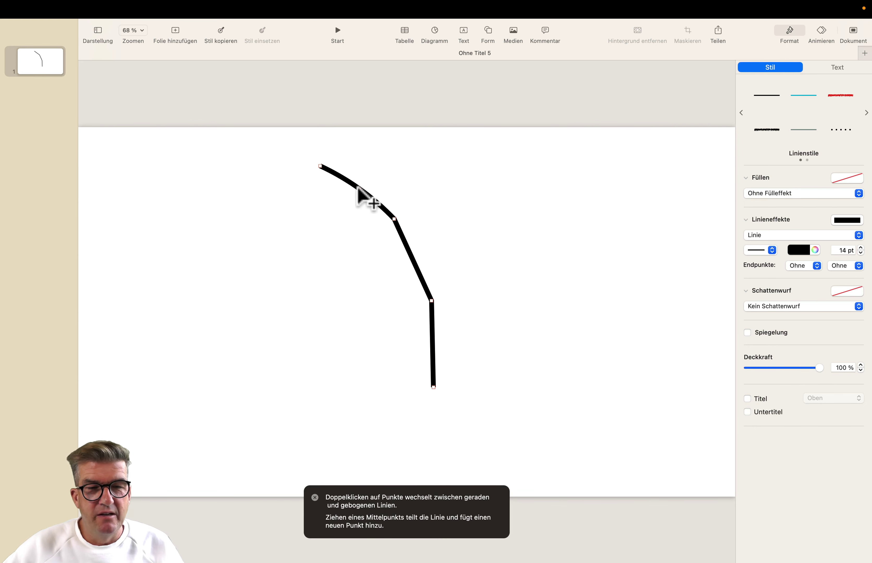
drag(413, 260, 417, 256)
- Convert the line's points to smooth curve points so it forms one arc
click(416, 257)
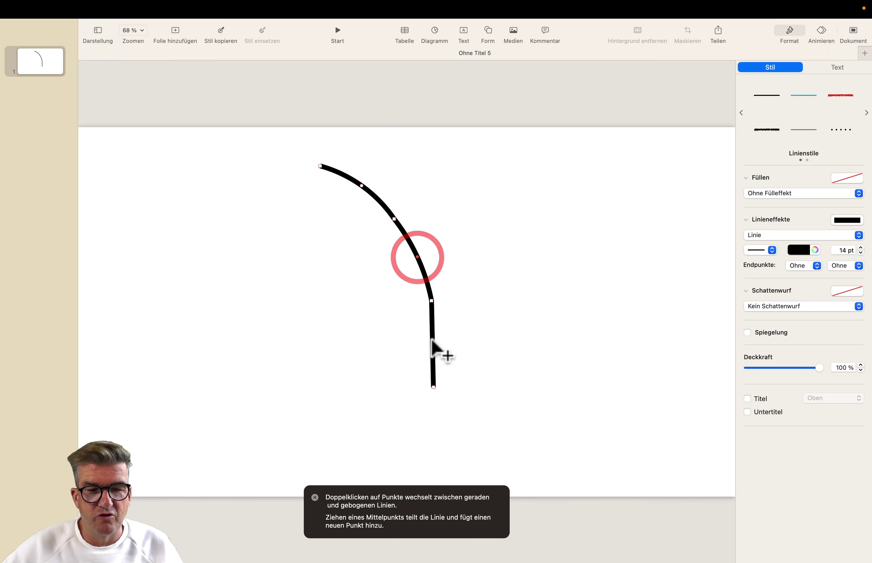
click(436, 345)
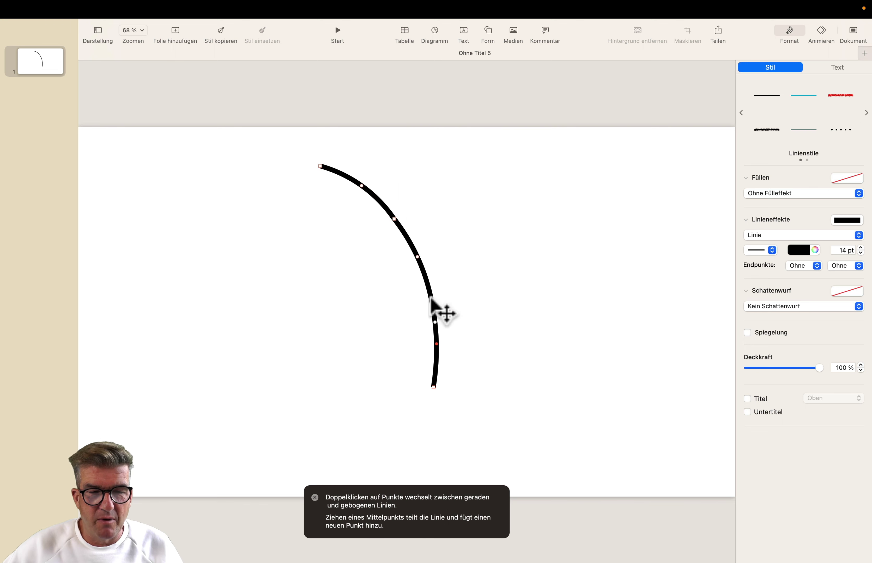
right_click(432, 302)
click(447, 318)
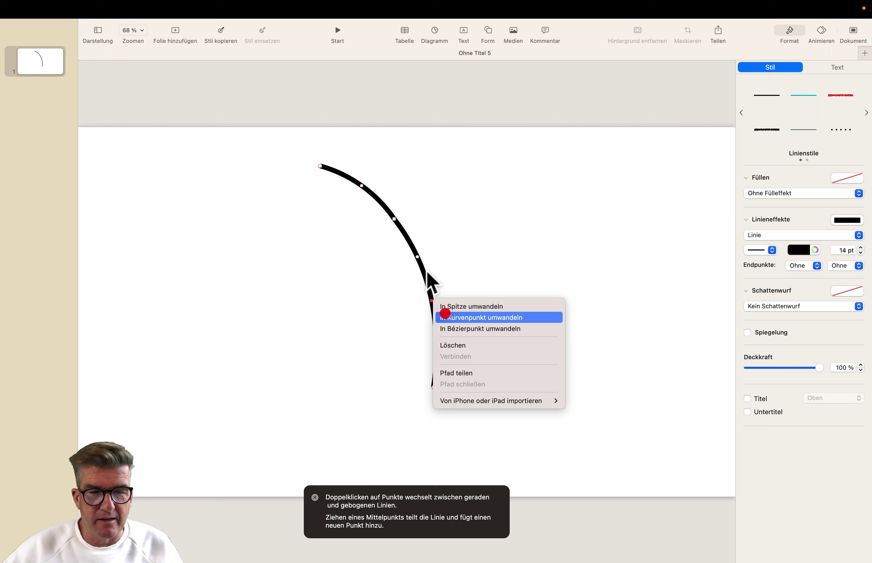
right_click(394, 220)
click(404, 237)
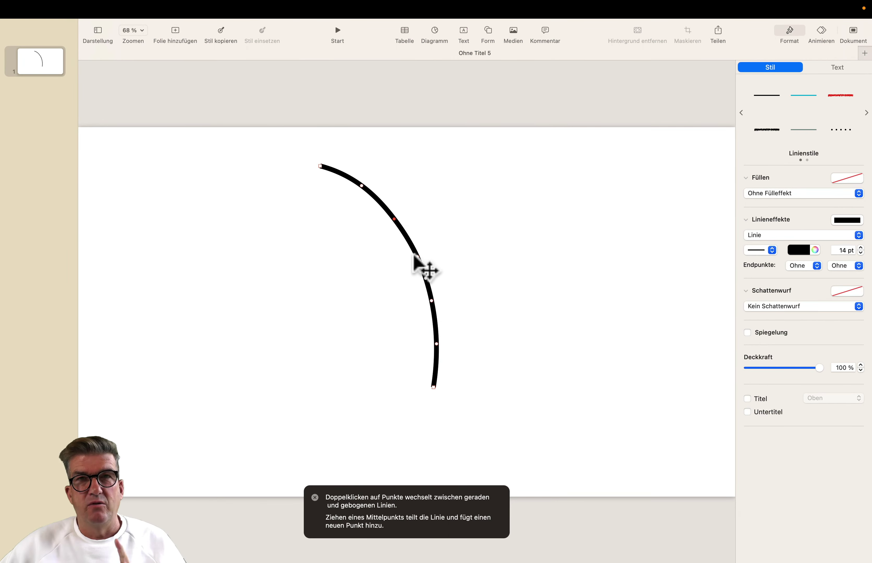
key(super+Tab)
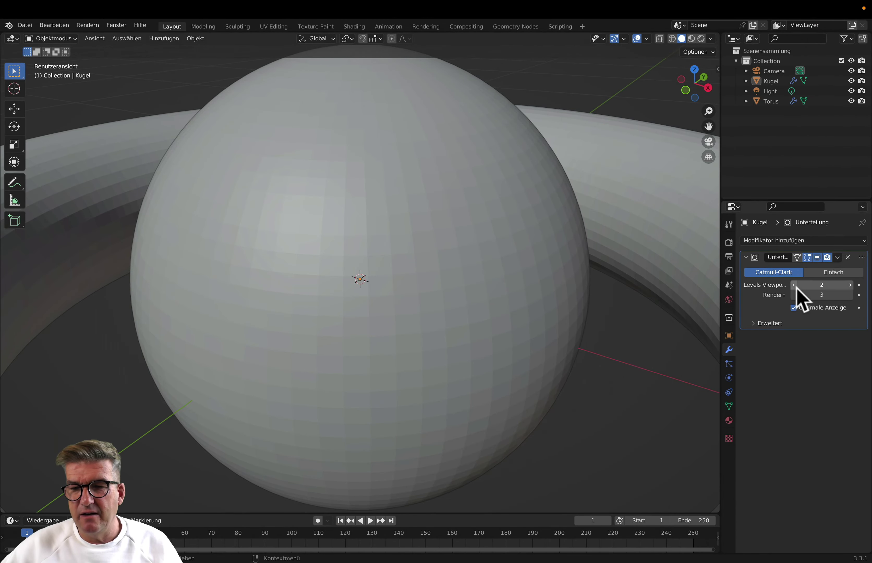
- Drop the sphere's viewport subdivision level to 1, then restore it to 2
click(793, 285)
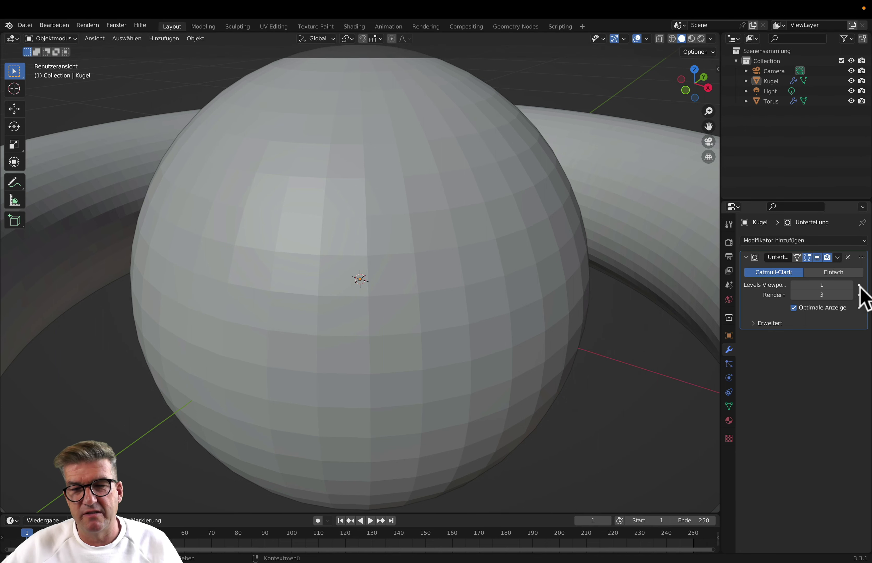
click(849, 285)
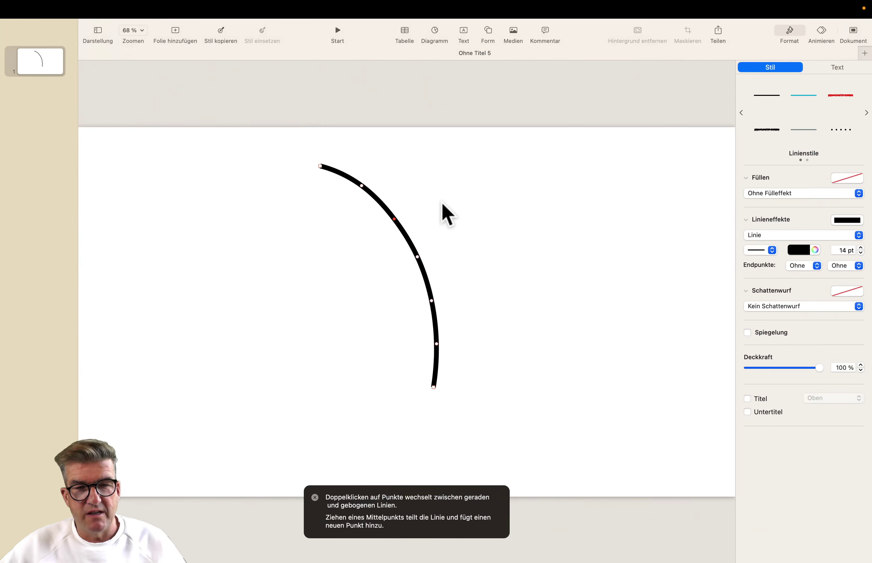
- Drag the Keynote arc's upper, middle and lower segments to add extra bends
drag(377, 201, 381, 199)
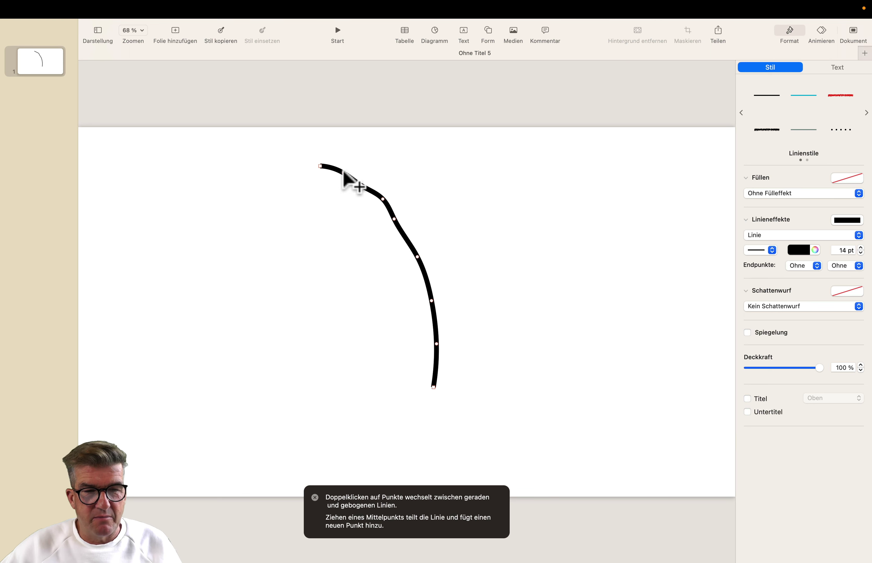
drag(342, 176, 344, 173)
drag(407, 239, 409, 236)
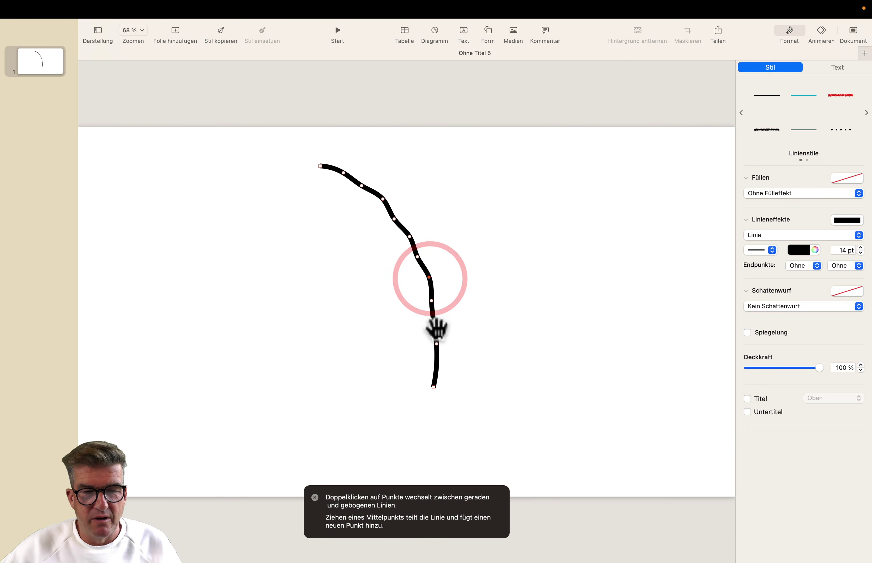
drag(434, 322, 439, 324)
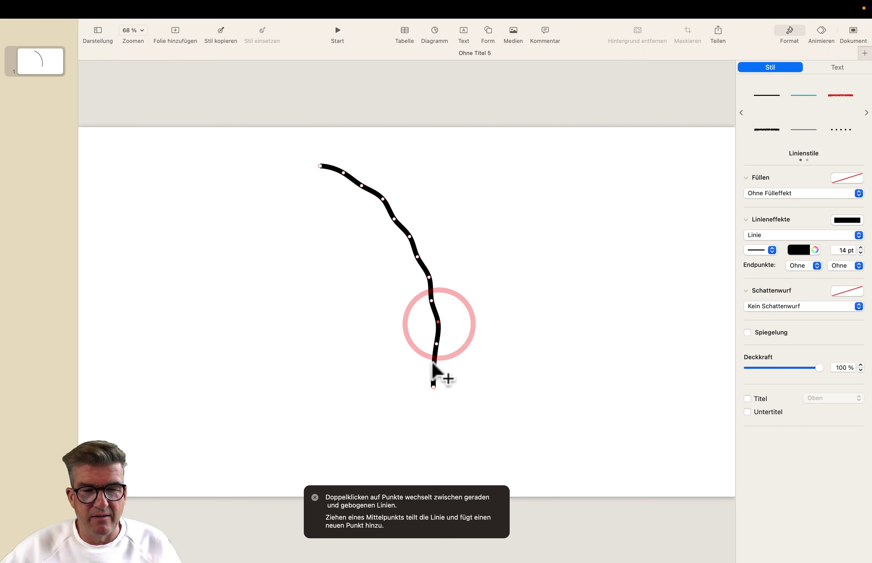
drag(436, 366, 439, 366)
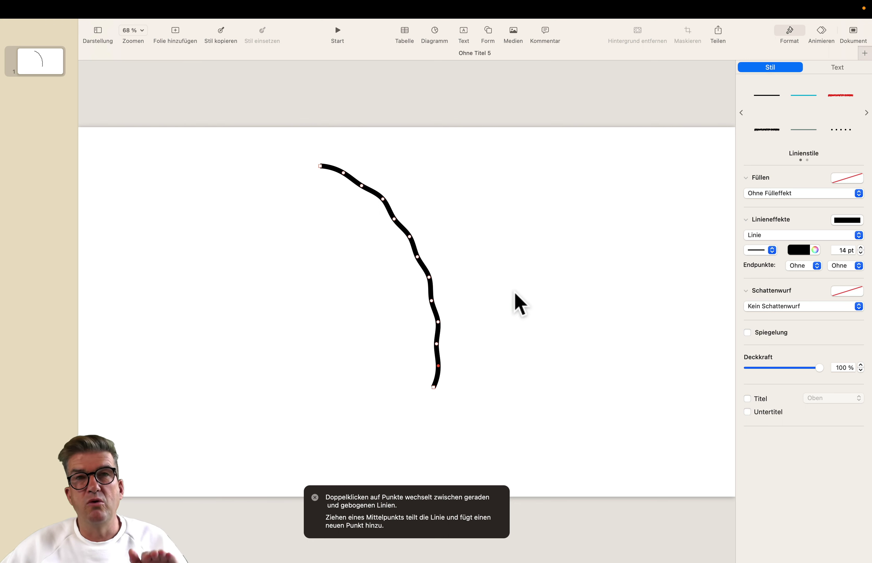
drag(393, 219, 399, 213)
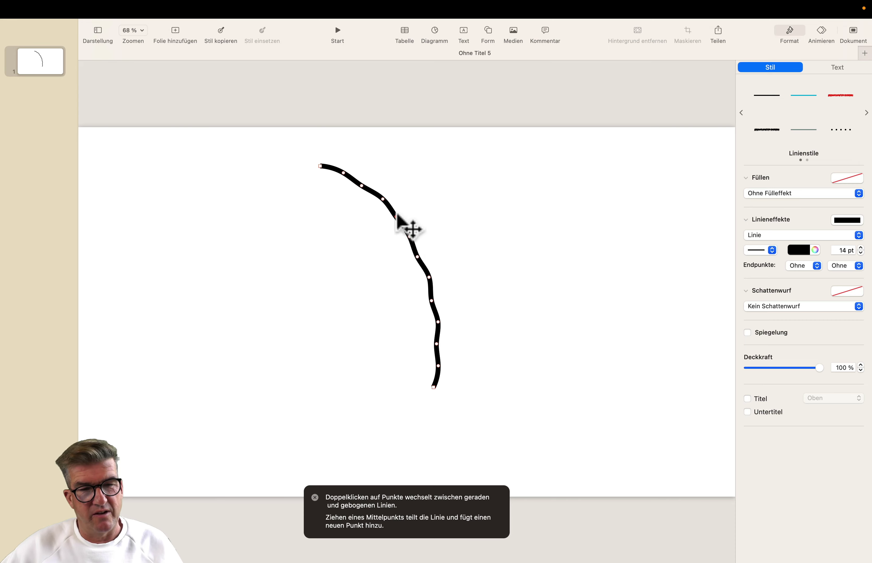
click(399, 214)
click(364, 185)
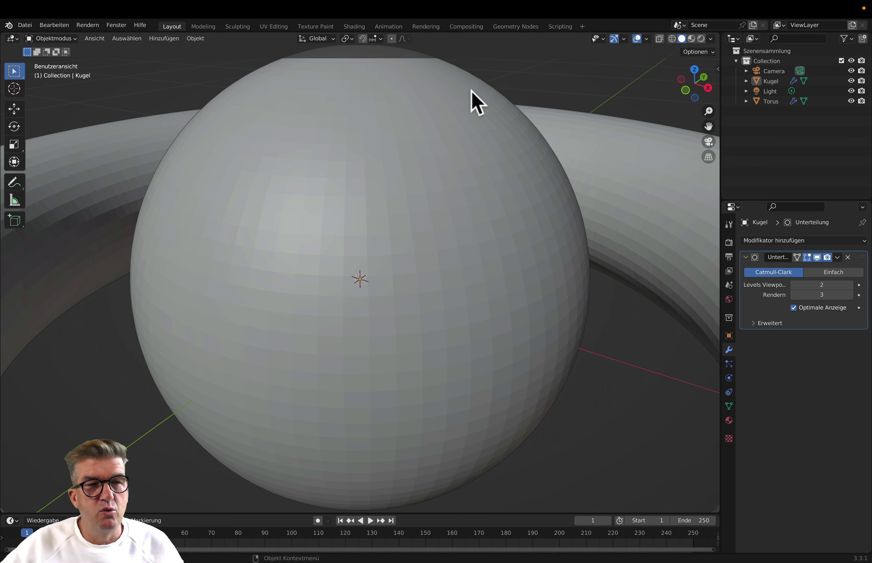
click(83, 29)
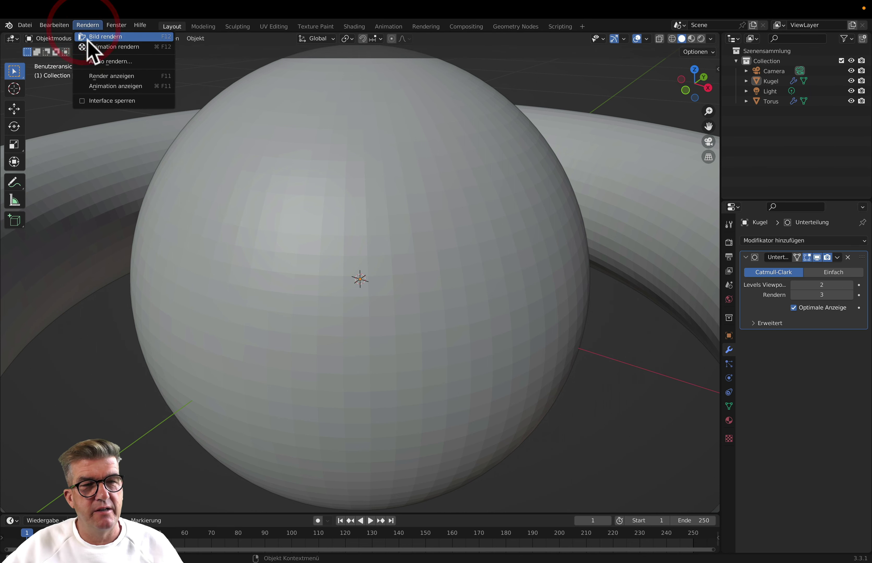
click(87, 42)
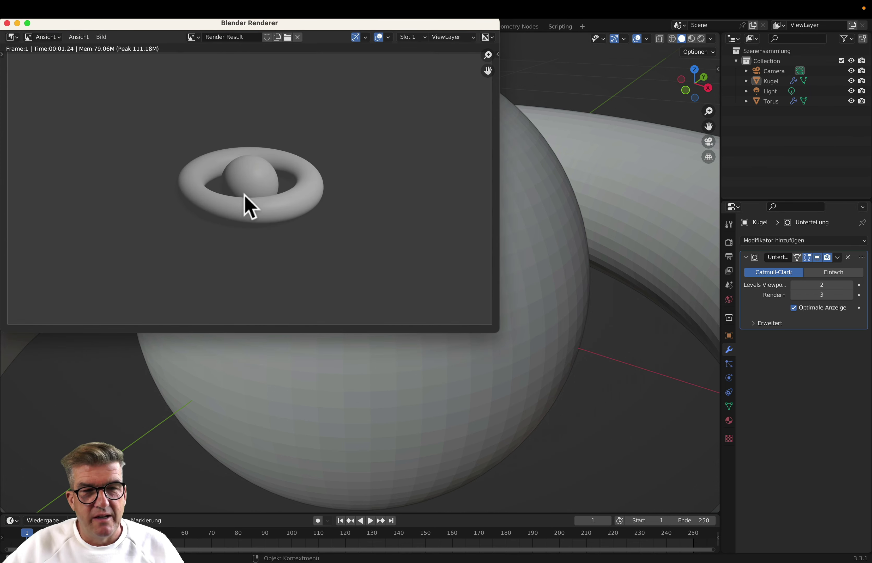
scroll(252, 201, up, 5)
scroll(293, 182, up, 3)
scroll(150, 219, up, 1)
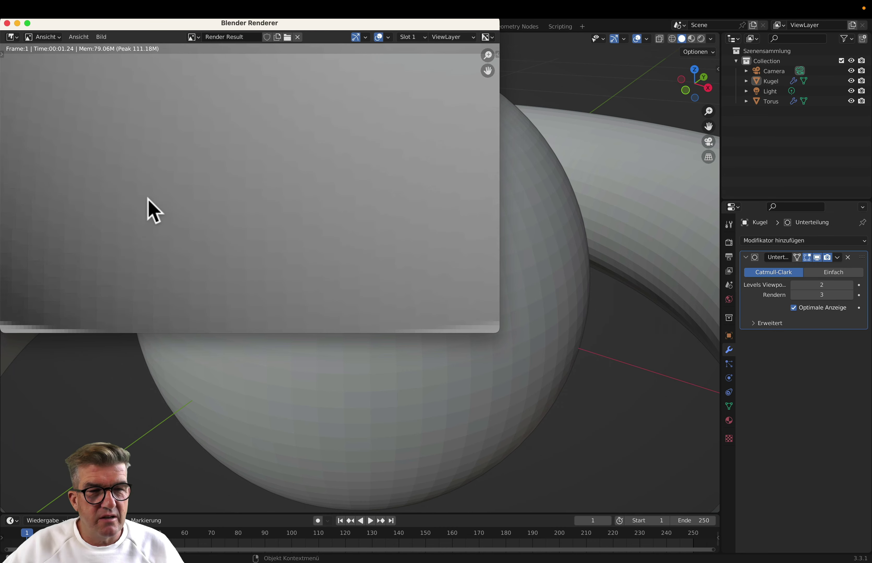
scroll(158, 260, down, 3)
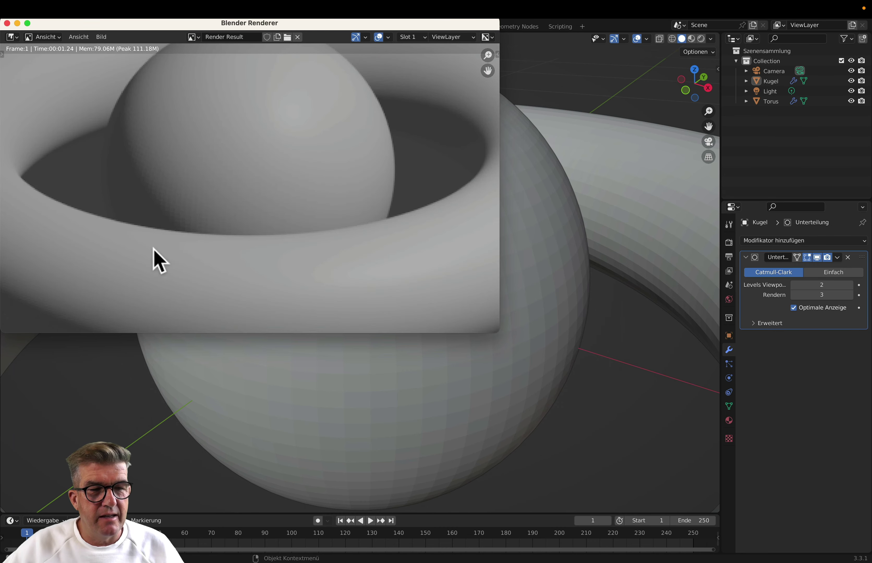
click(7, 24)
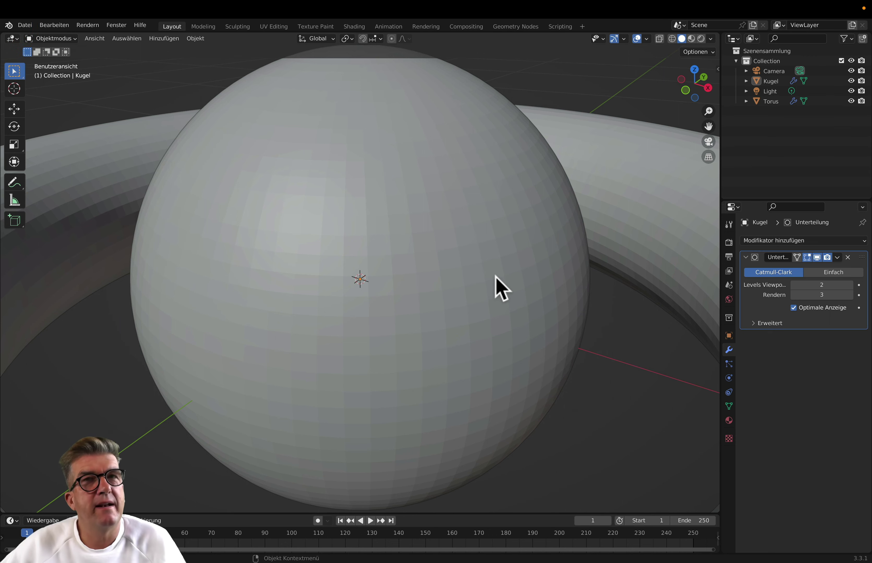
- Select the sphere, zoom out to see the torus, and open its object context menu
click(429, 257)
scroll(439, 285, down, 2)
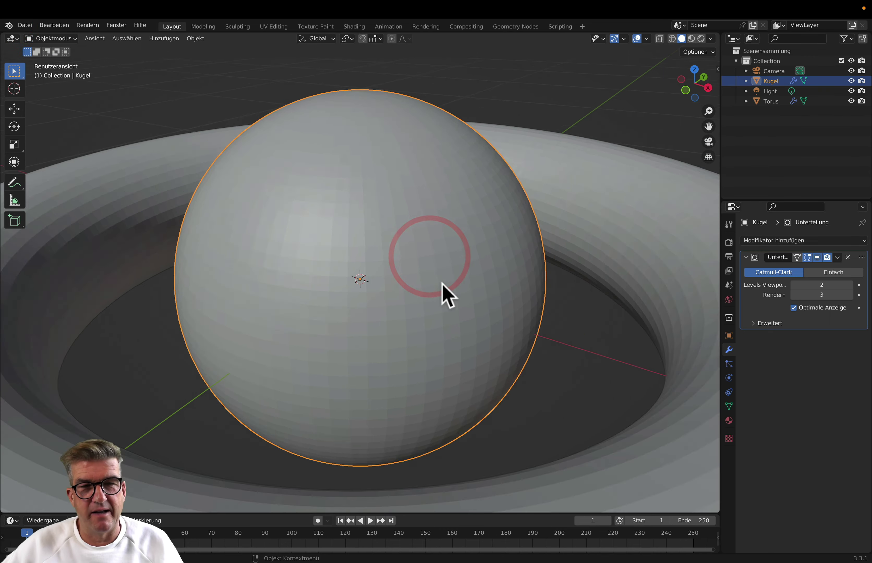
scroll(452, 298, down, 2)
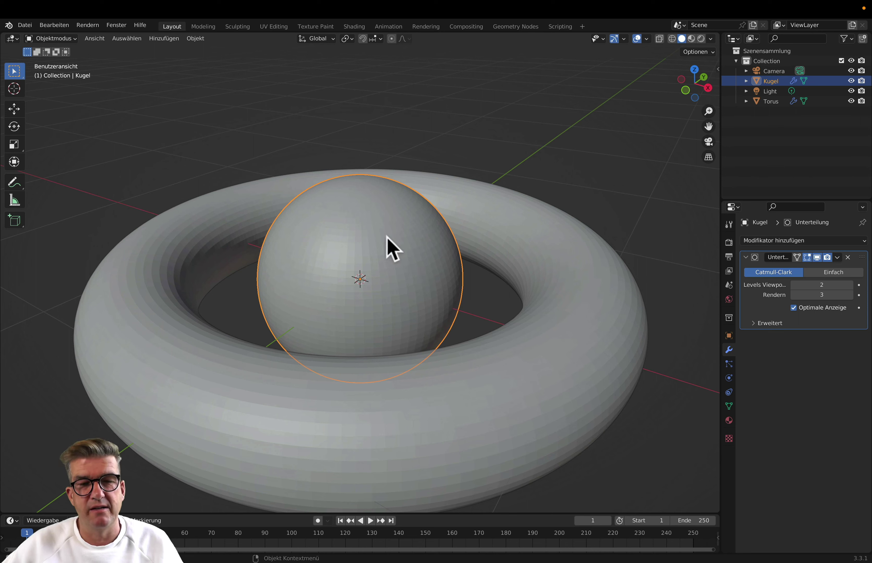
right_click(379, 225)
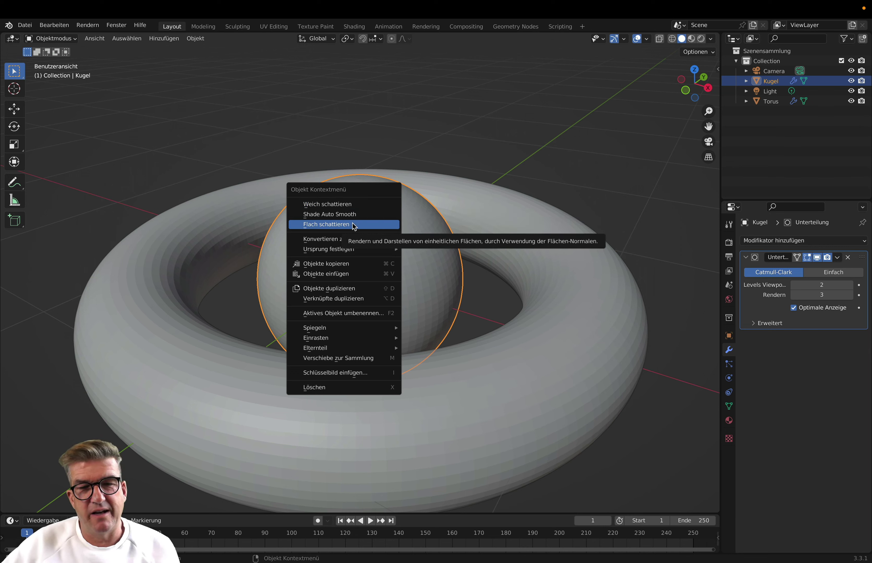
- Apply Weich schattieren (Shade Smooth) to the sphere and zoom in on it
click(353, 204)
scroll(412, 306, up, 2)
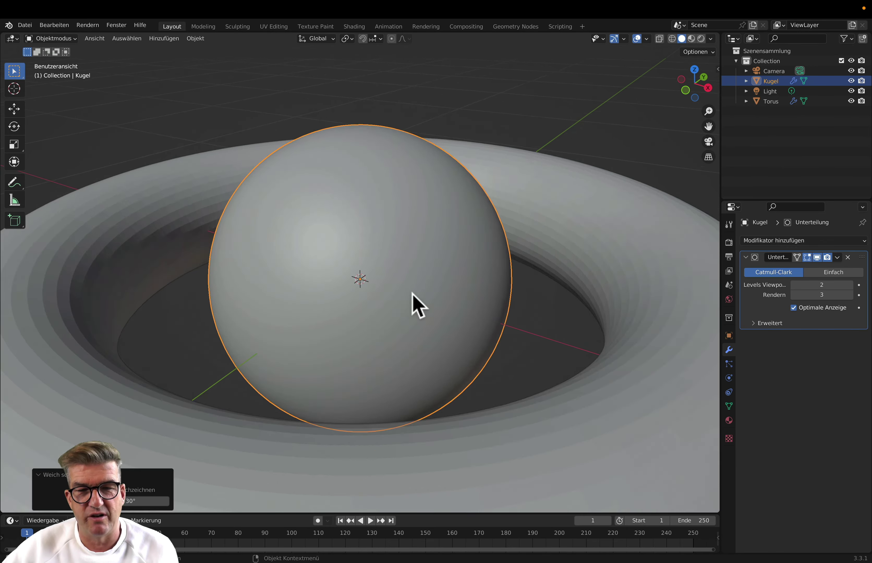
scroll(412, 305, up, 2)
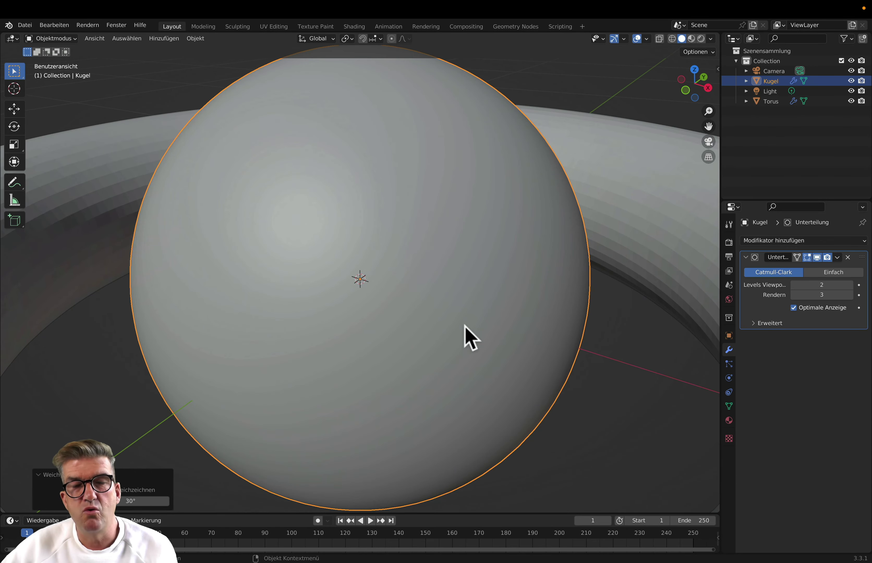
click(94, 28)
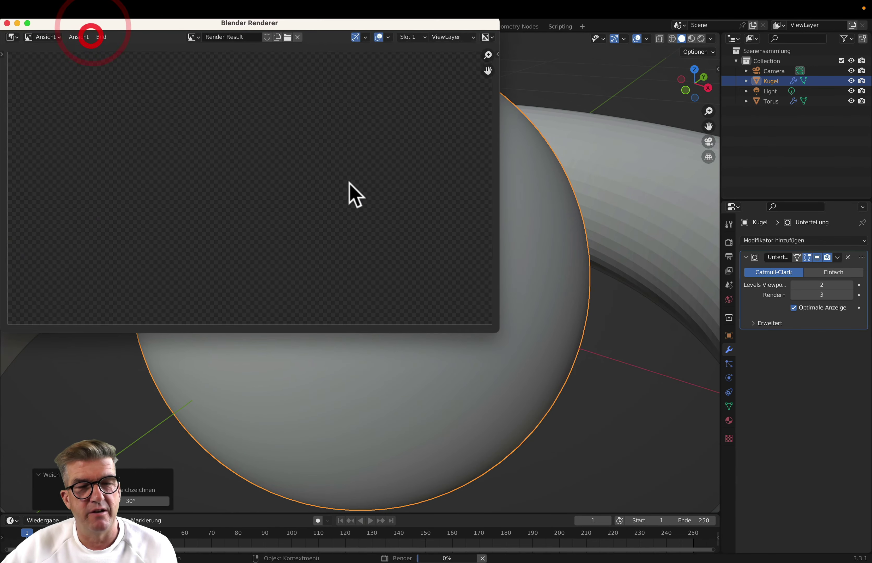
scroll(249, 179, up, 5)
scroll(250, 180, up, 3)
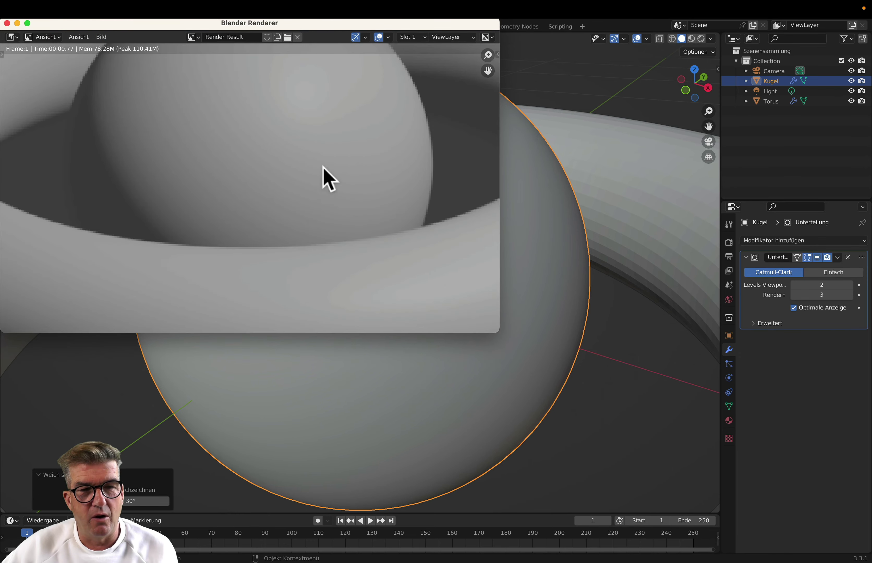
scroll(303, 191, up, 3)
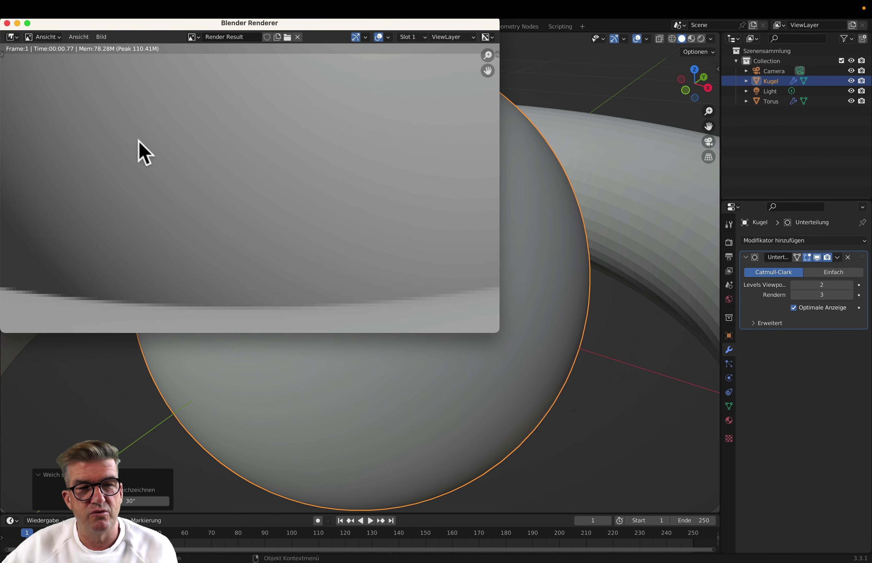
scroll(313, 264, down, 3)
scroll(311, 263, down, 2)
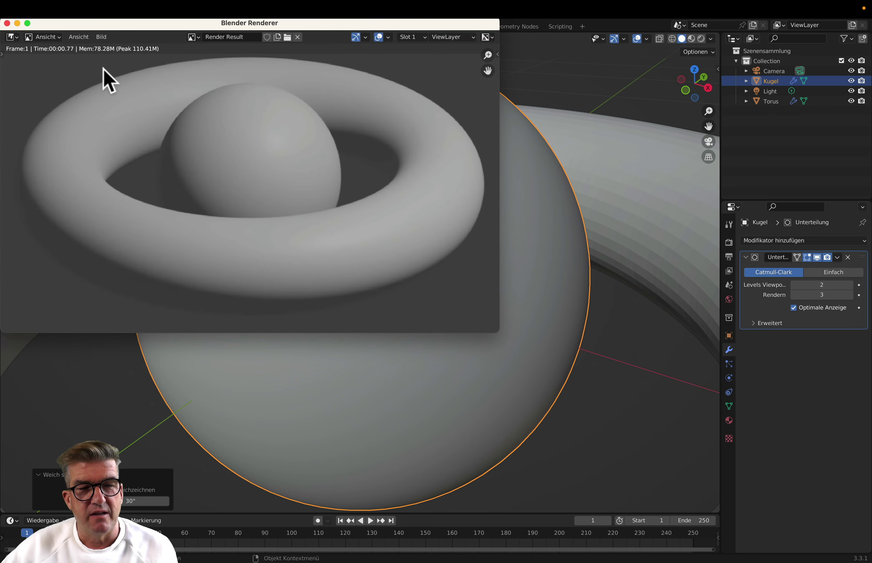
click(7, 23)
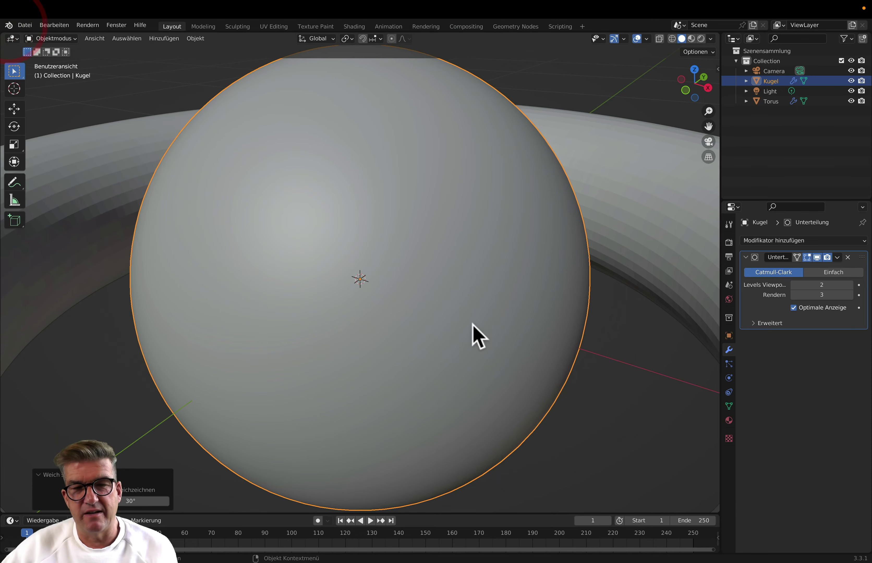
- Apply Weich schattieren to the torus, then orbit to view it from lower down
scroll(454, 318, down, 3)
scroll(456, 313, down, 2)
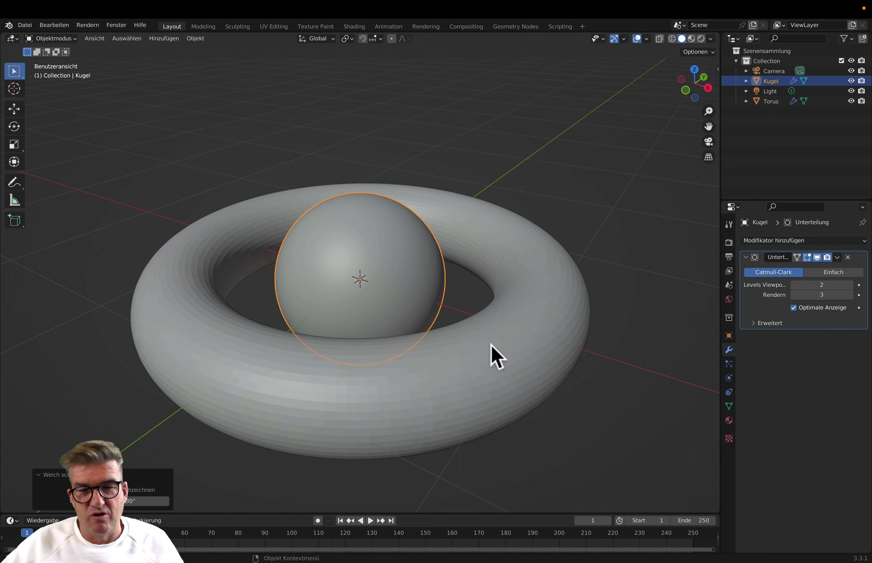
click(484, 361)
right_click(484, 362)
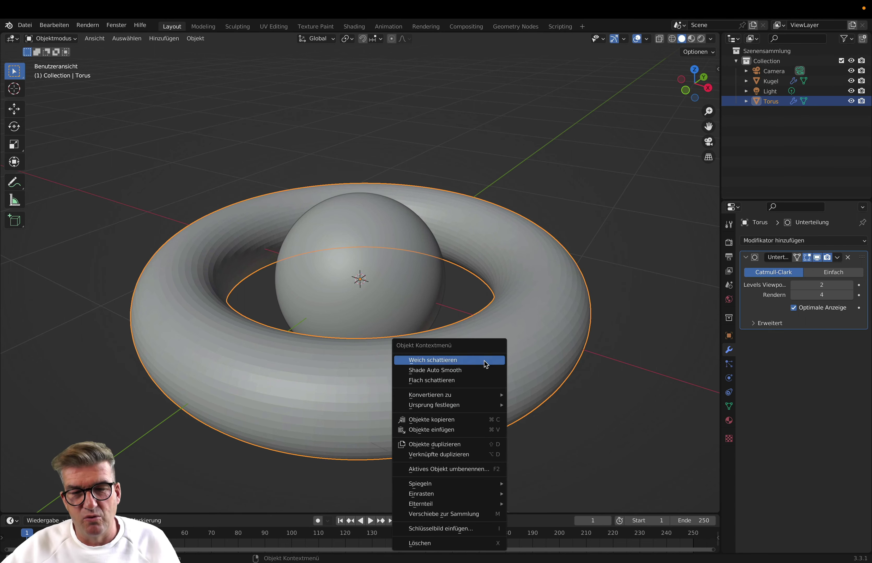
click(462, 360)
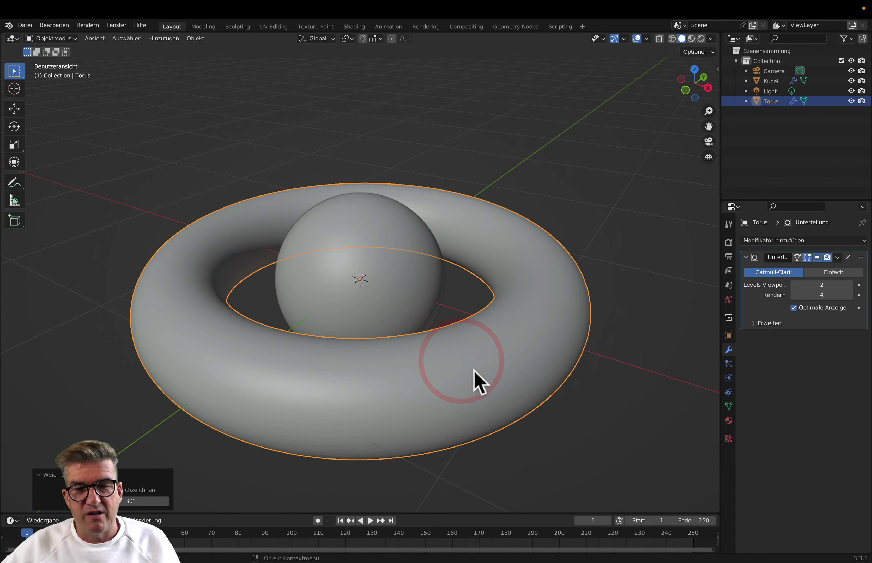
scroll(462, 377, up, 4)
scroll(656, 258, down, 3)
scroll(656, 258, down, 1)
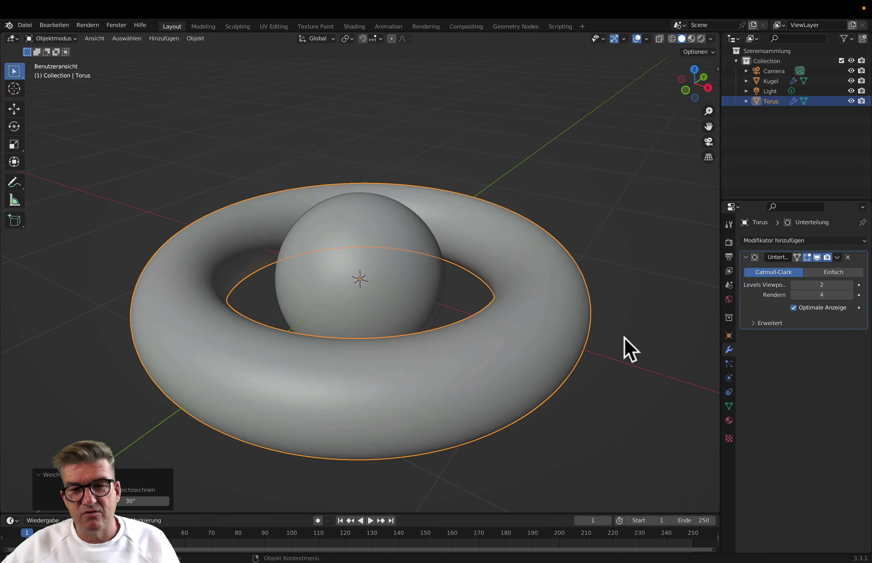
mouse_move(623, 350)
middle_down()
mouse_move(602, 283)
mouse_move(550, 289)
mouse_move(547, 313)
mouse_move(574, 358)
mouse_move(568, 315)
mouse_move(560, 344)
mouse_move(542, 326)
middle_up()
- Delete the sphere's Unterteilung modifier and add a fresh level 2 one with Ctrl+2
click(379, 219)
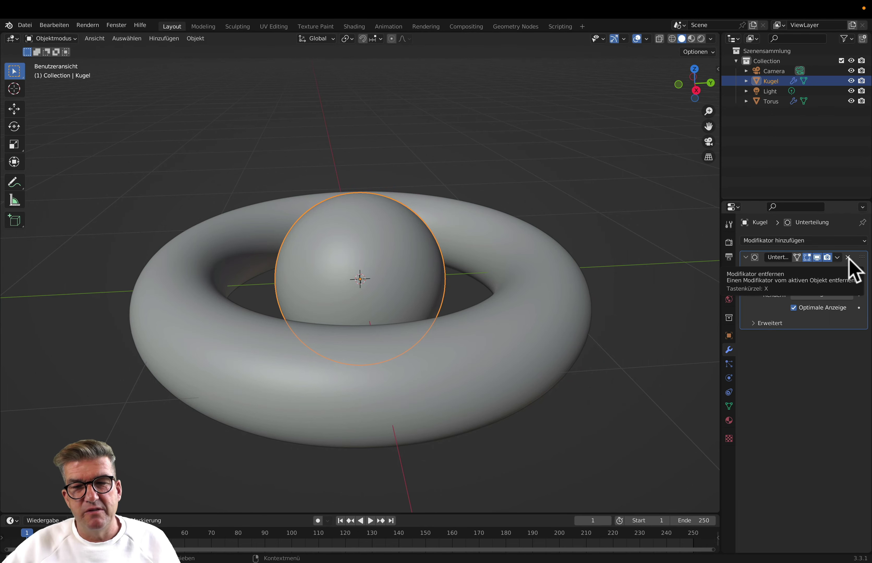
click(848, 258)
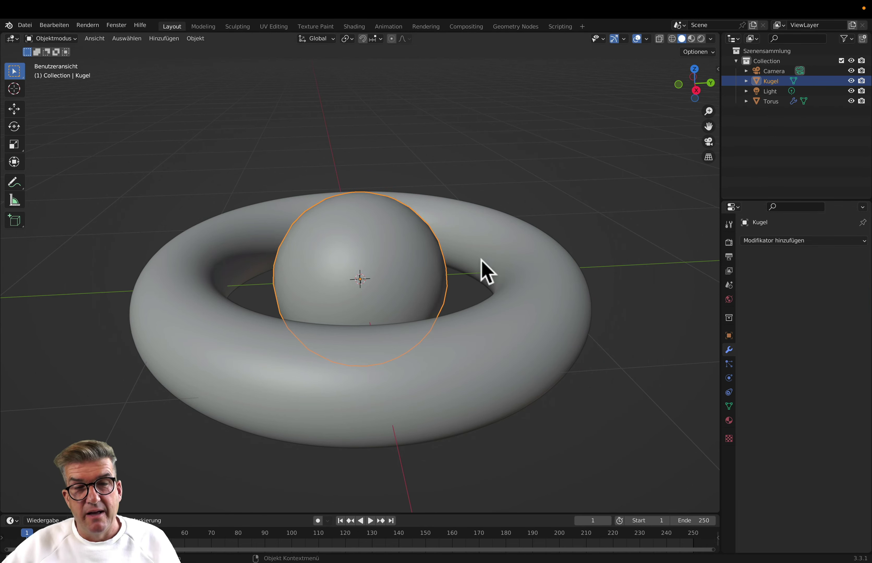
scroll(477, 272, up, 3)
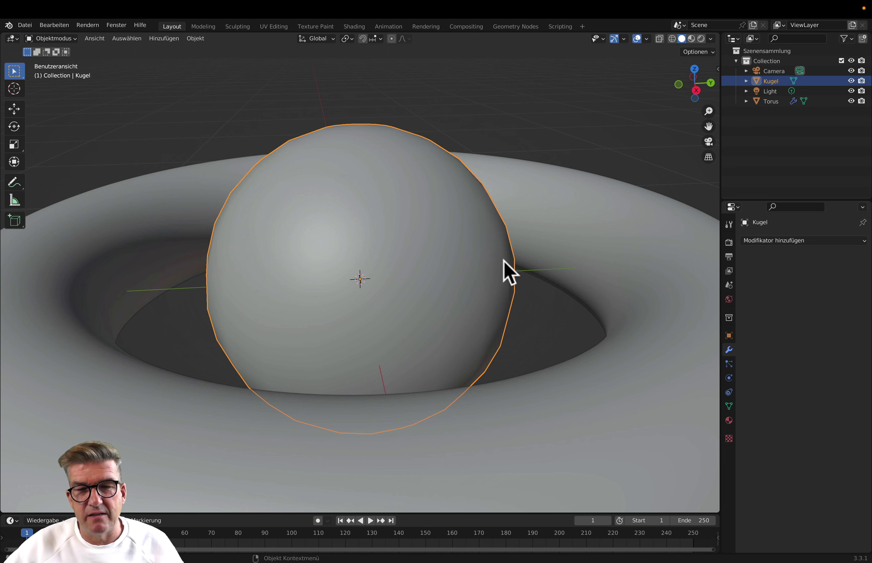
scroll(535, 307, up, 4)
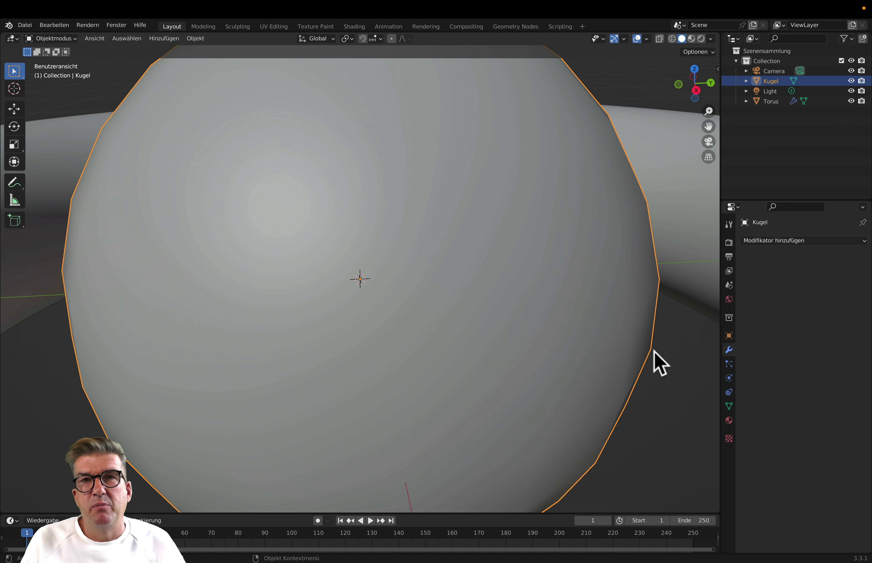
key(ctrl+2)
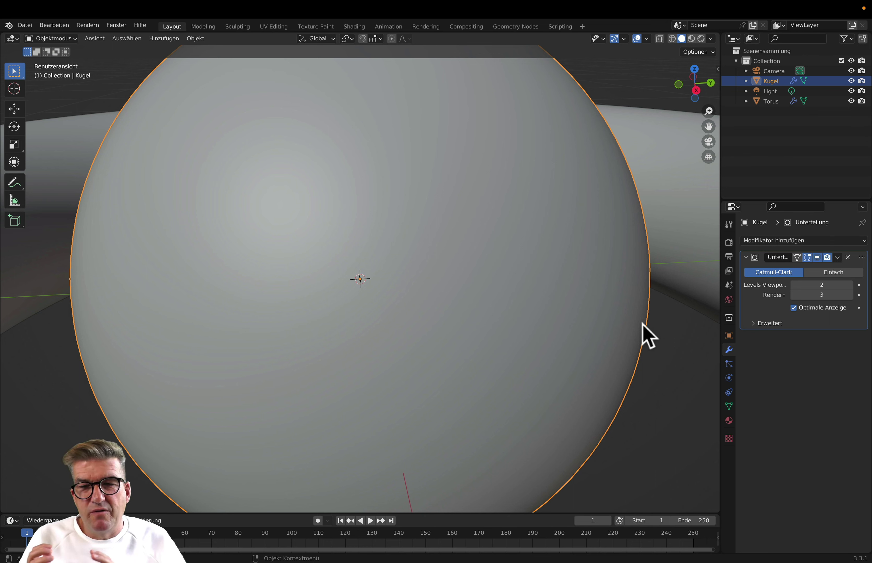
- Briefly flat-shade the sphere, then restore smooth shading and zoom out to show the torus
click(773, 257)
click(776, 240)
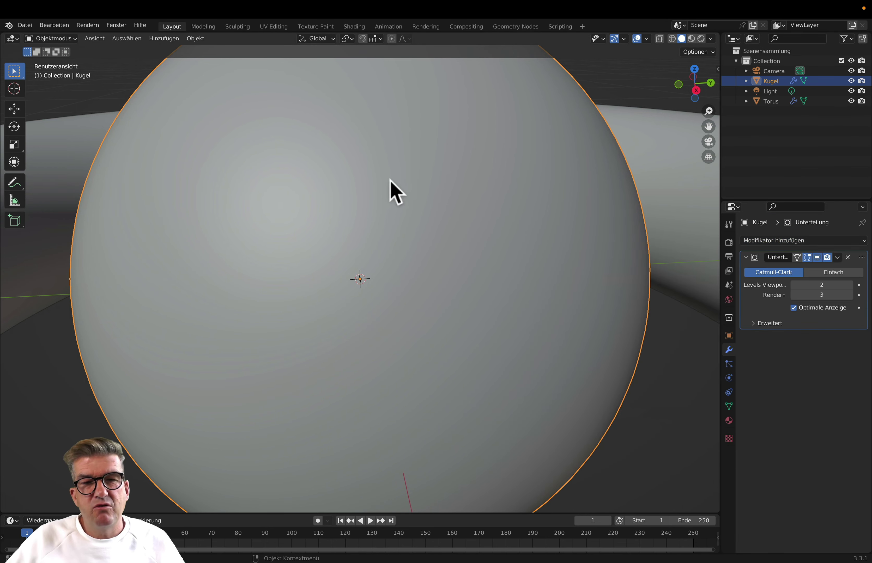
right_click(411, 187)
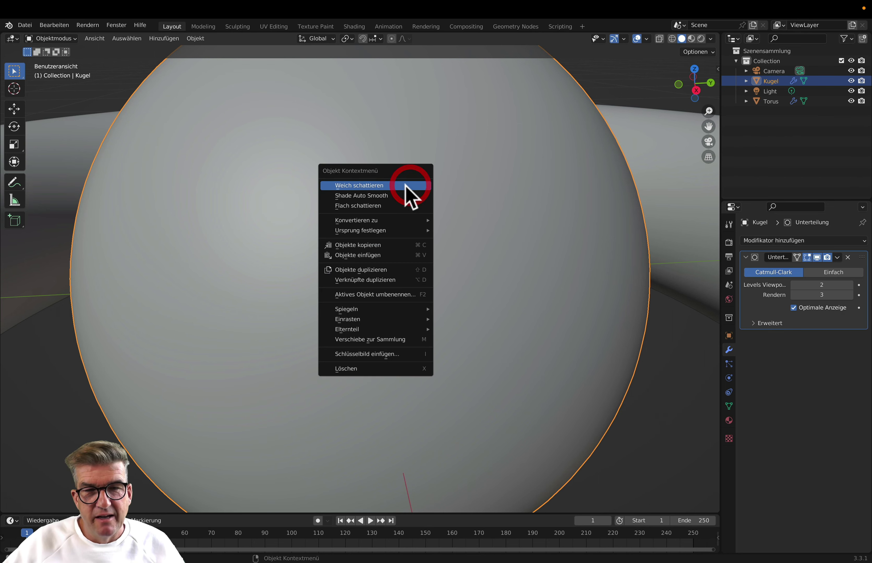
click(391, 205)
right_click(390, 204)
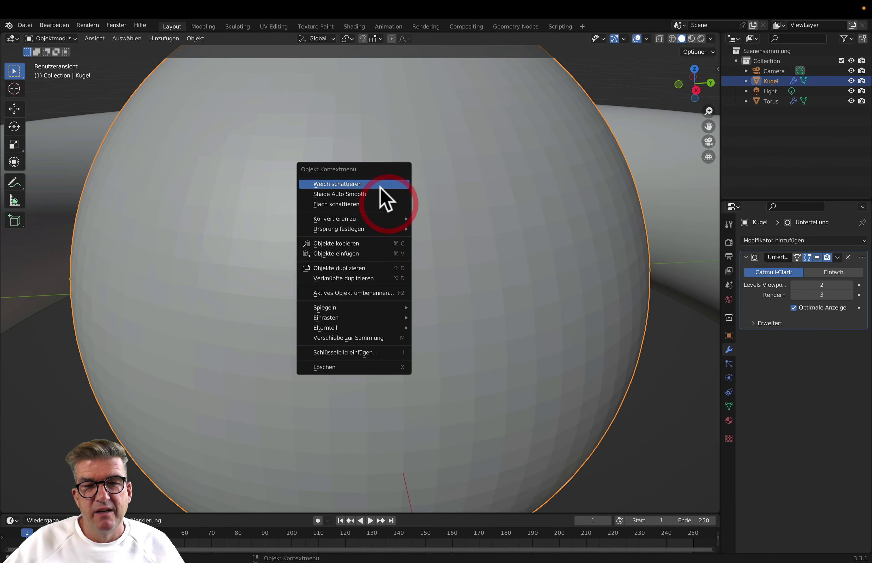
click(379, 184)
scroll(438, 241, down, 5)
scroll(445, 256, down, 2)
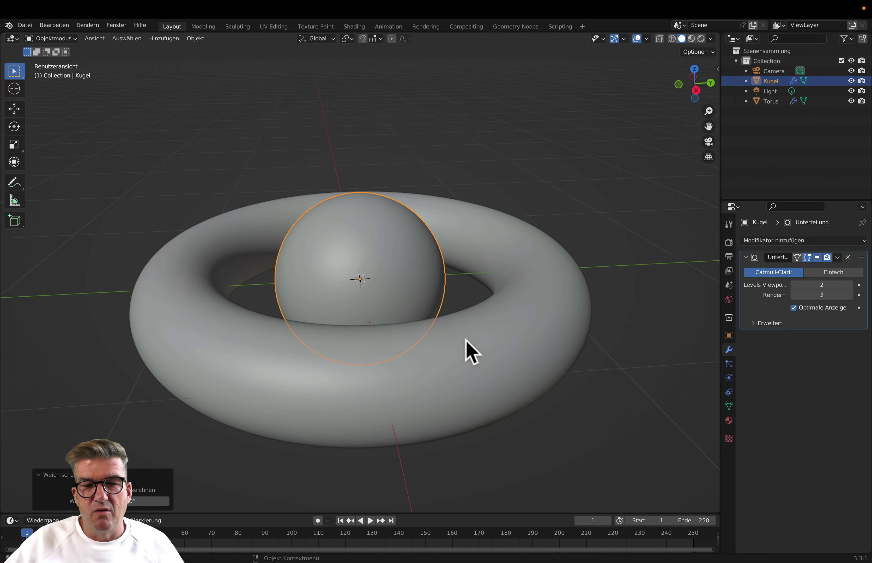
- Orbit and zoom out to the whole scene, select the torus, and return to the Select Box tool
mouse_move(470, 392)
middle_down()
mouse_move(438, 383)
mouse_move(435, 400)
middle_up()
scroll(434, 398, down, 3)
scroll(432, 394, down, 2)
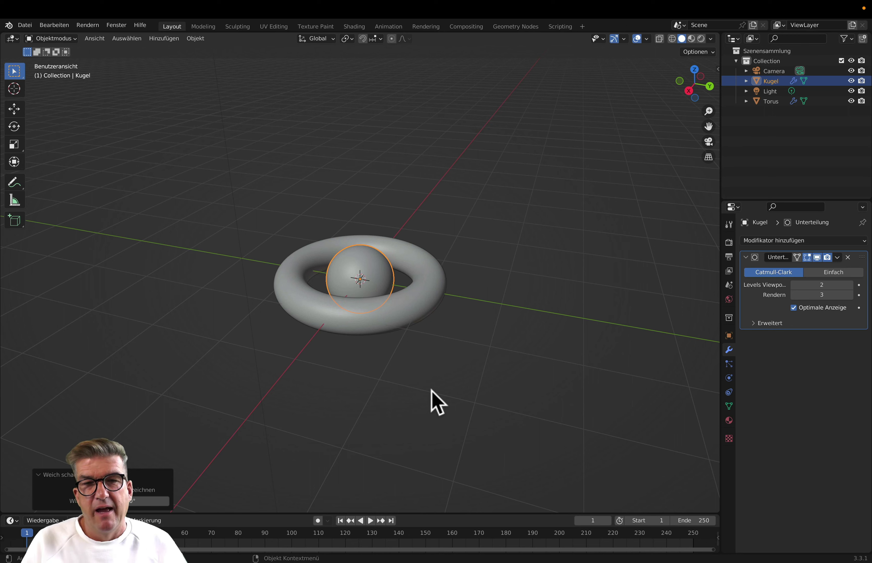
click(12, 112)
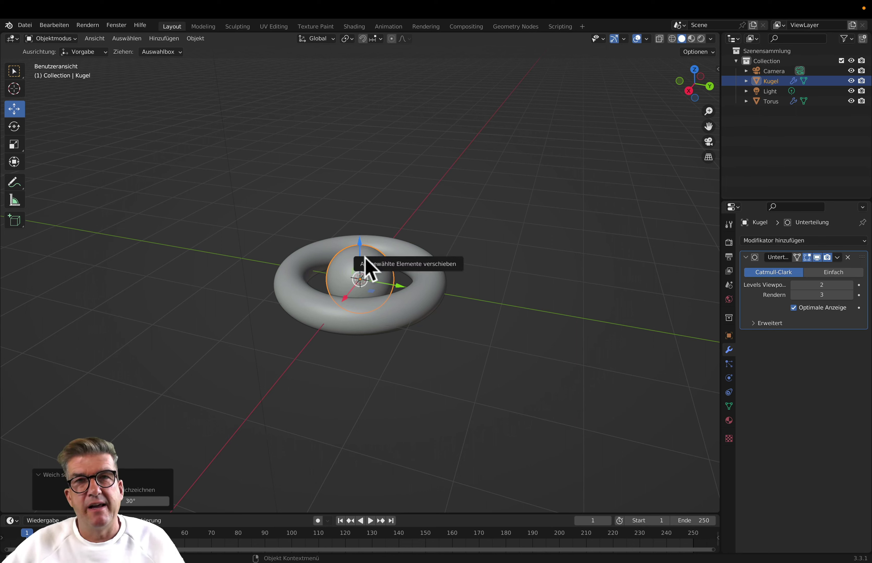
click(429, 275)
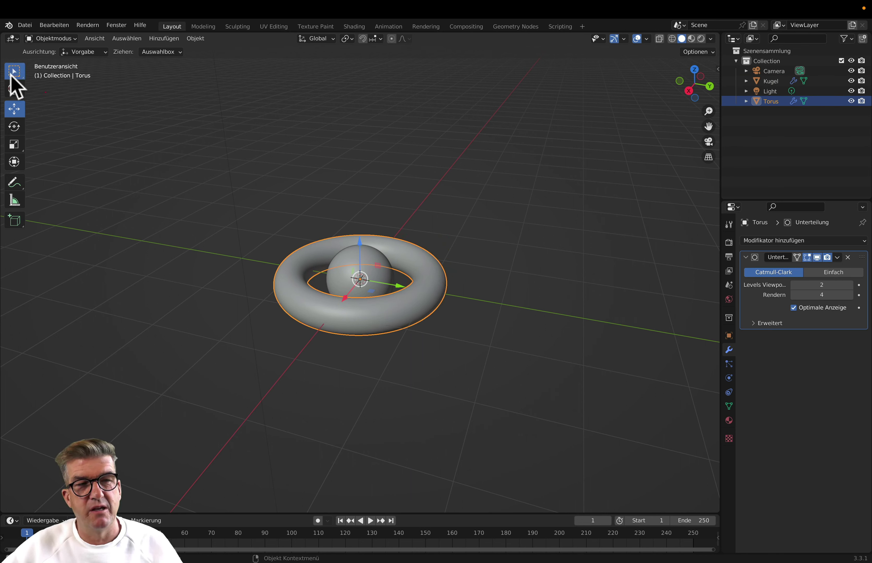
click(13, 73)
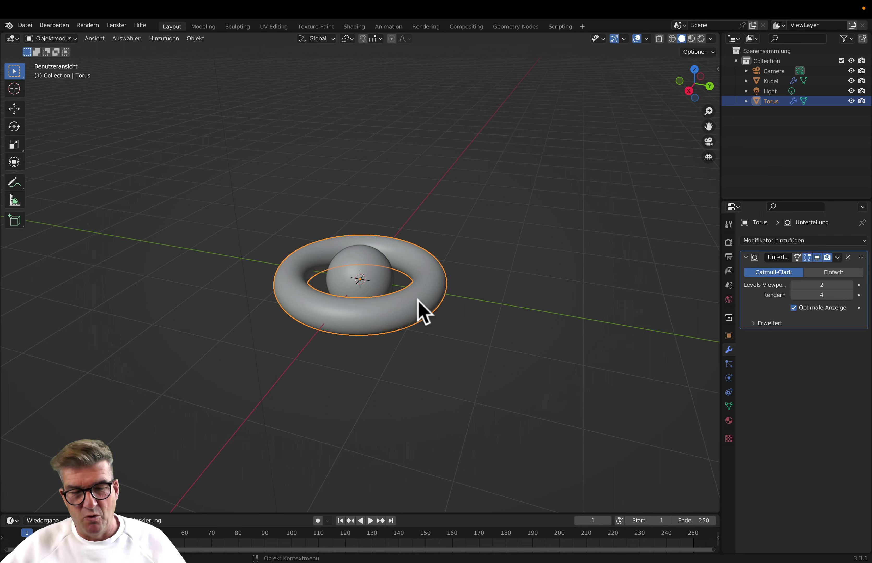
- Move the torus to a new position, trying X, Y and Z axis constraints along the way
key(g)
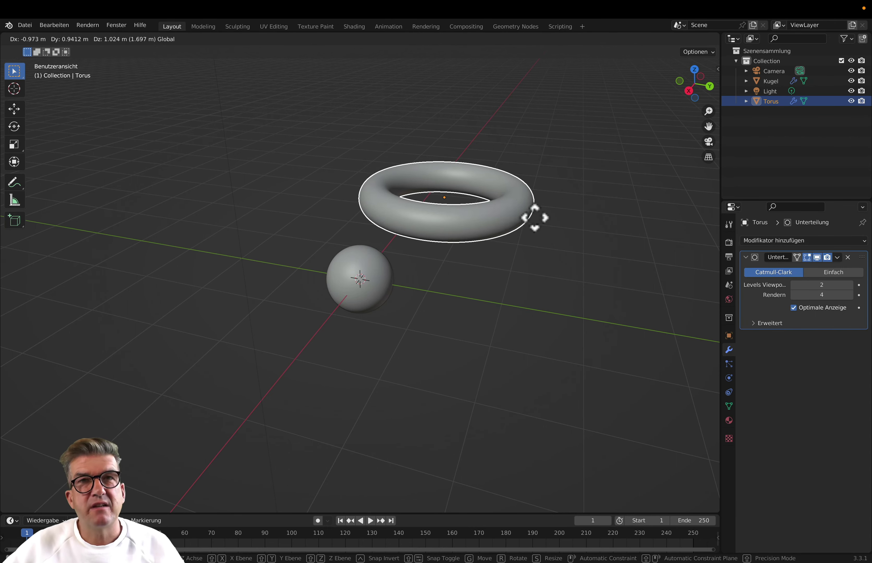
key(x)
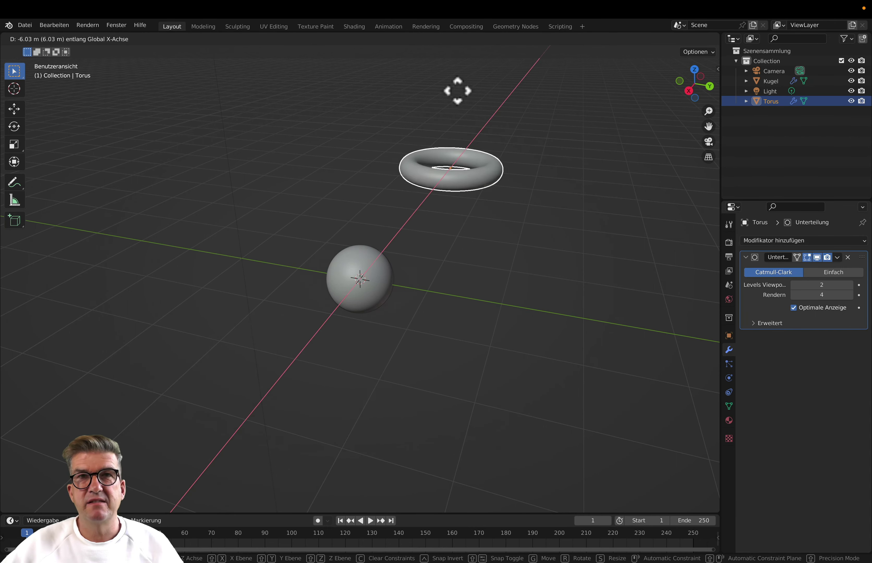
middle_click(480, 136)
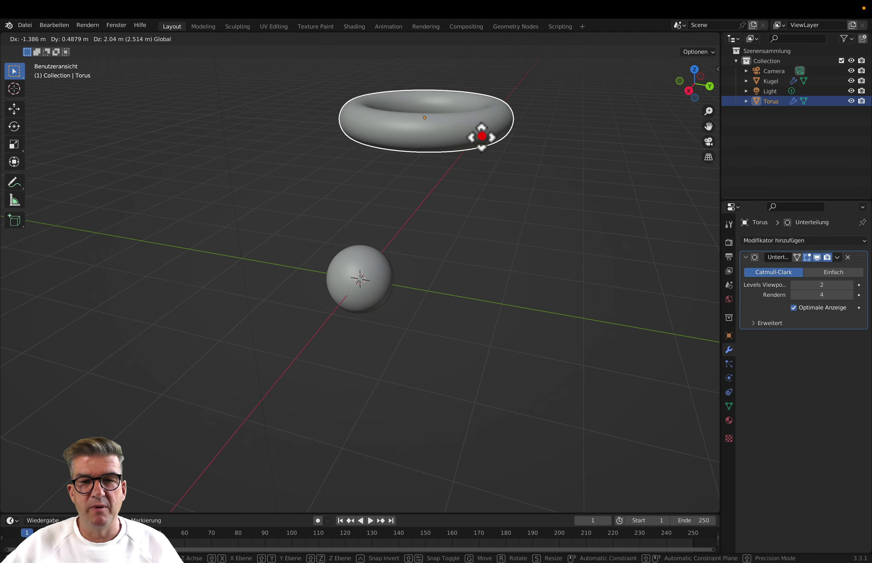
middle_click(516, 310)
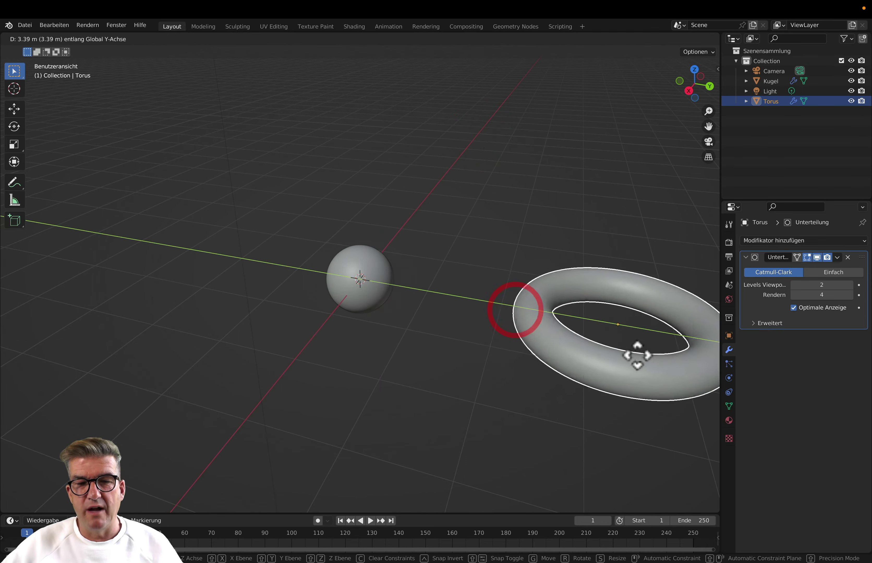
middle_click(599, 346)
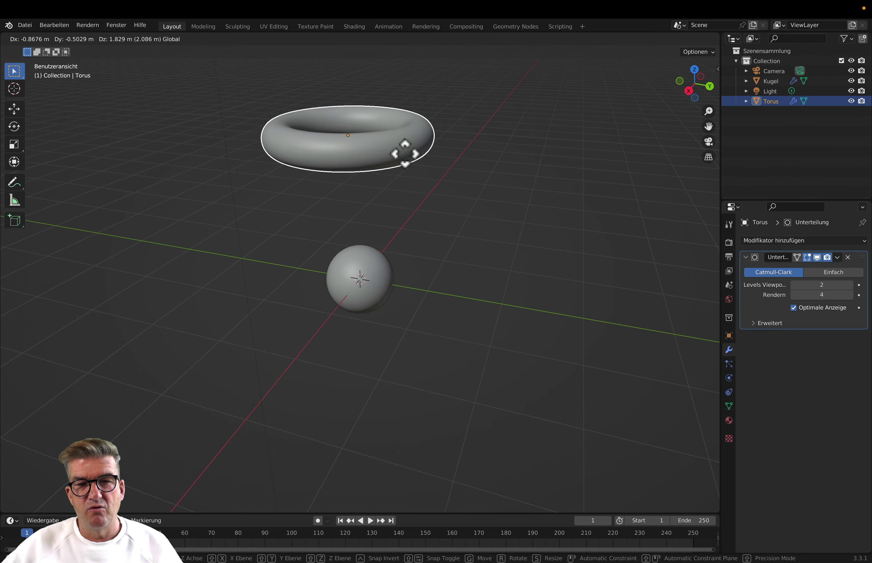
middle_click(405, 153)
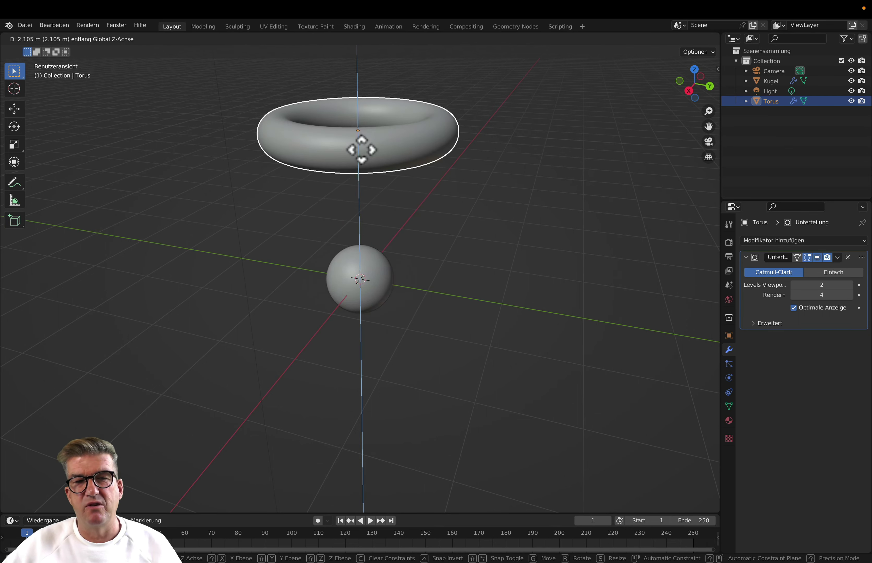
middle_click(362, 150)
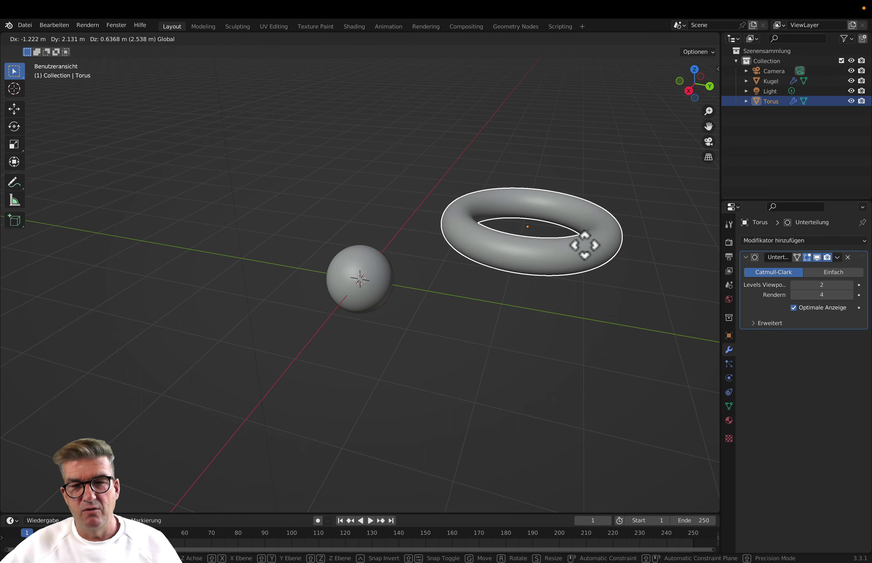
click(572, 237)
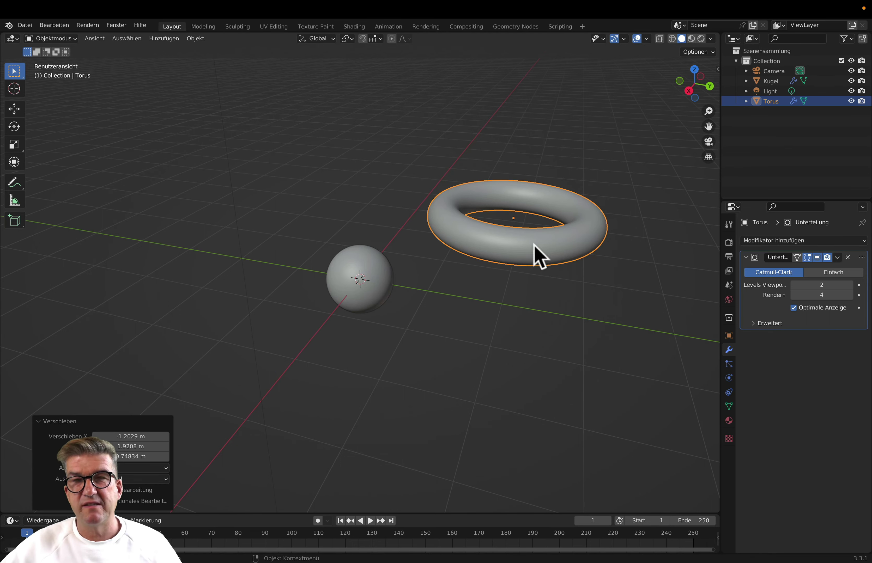
- Undo, then reposition the sphere, the torus and the sphere again with G
key(ctrl+z)
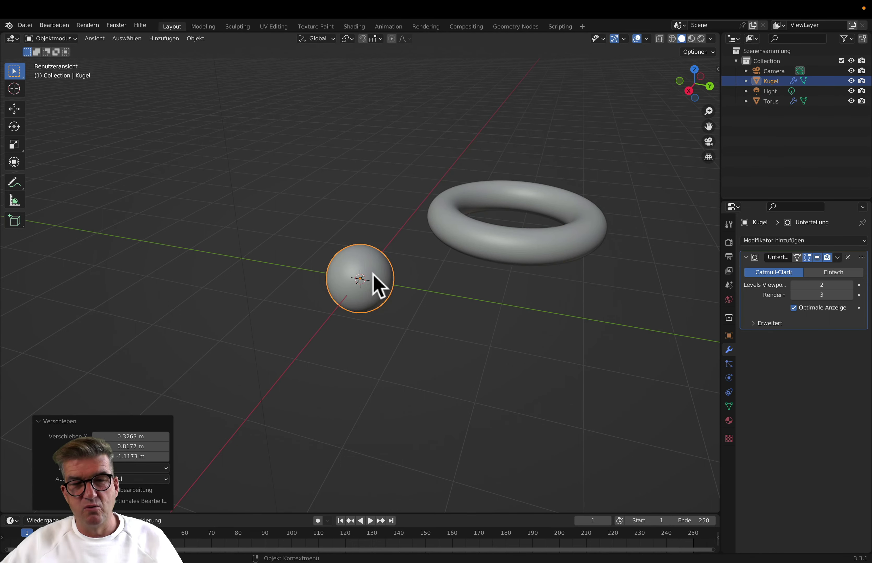
key(g)
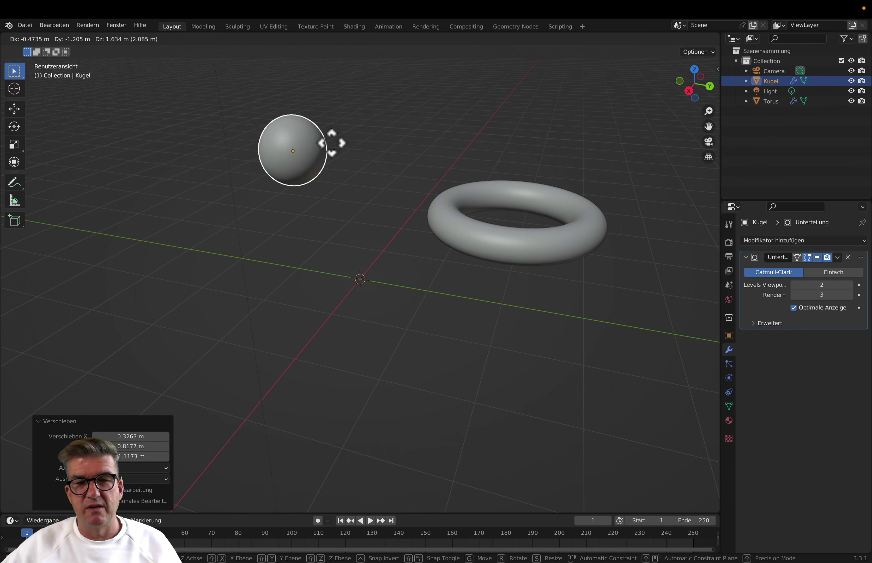
click(273, 296)
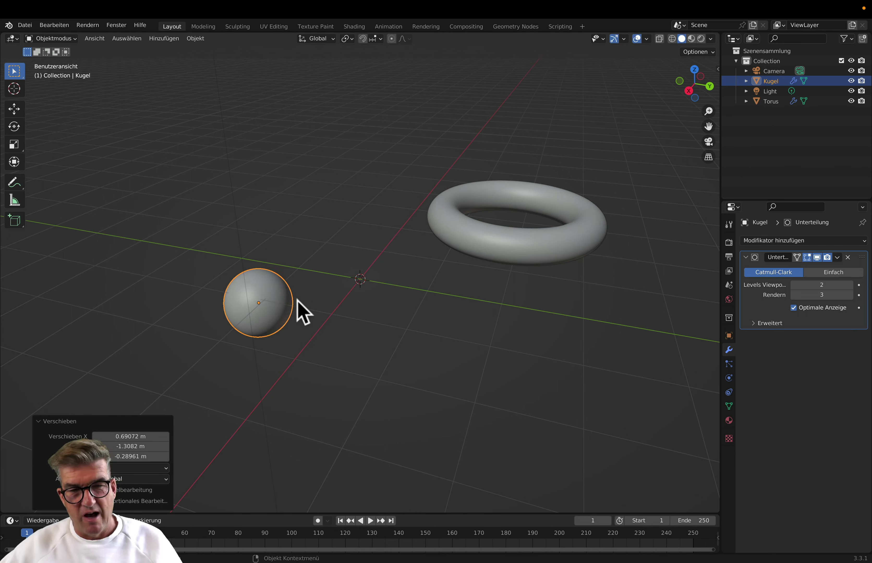
click(488, 238)
key(g)
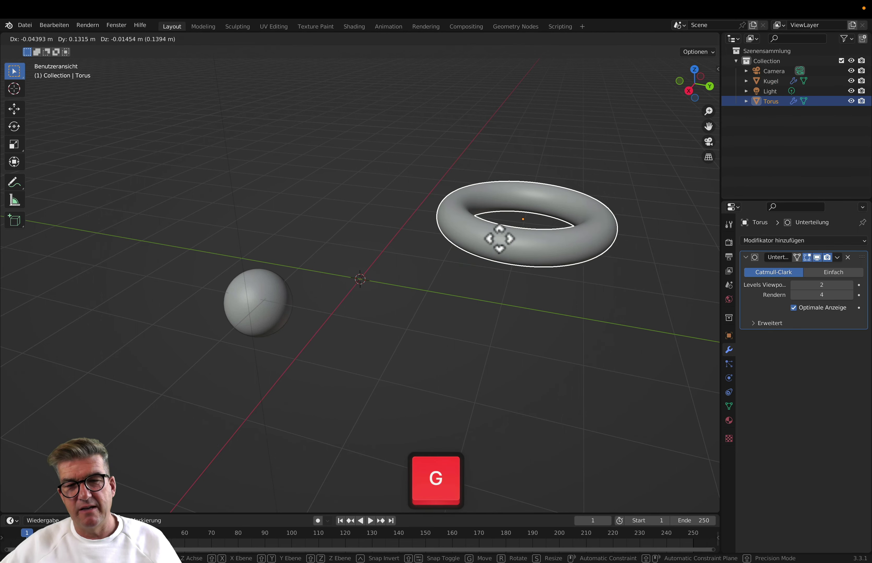
click(511, 252)
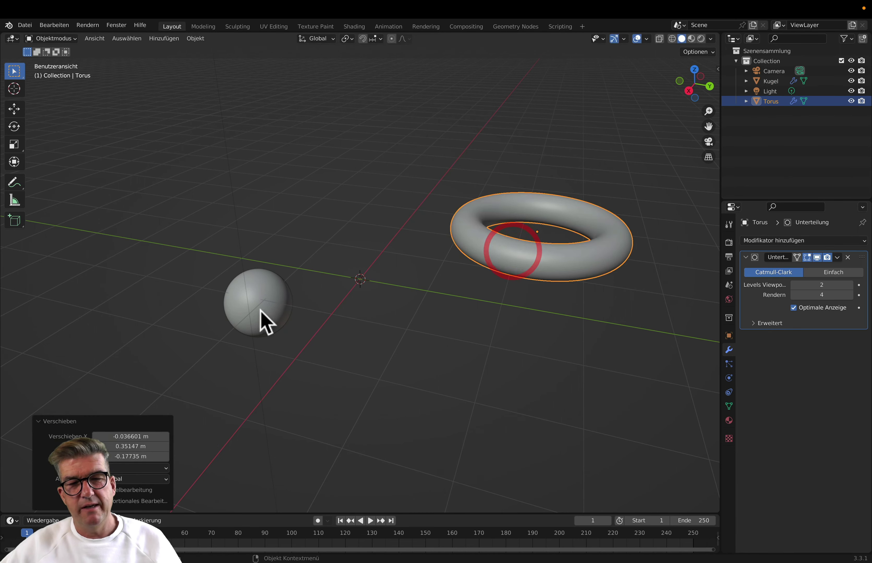
click(230, 284)
key(g)
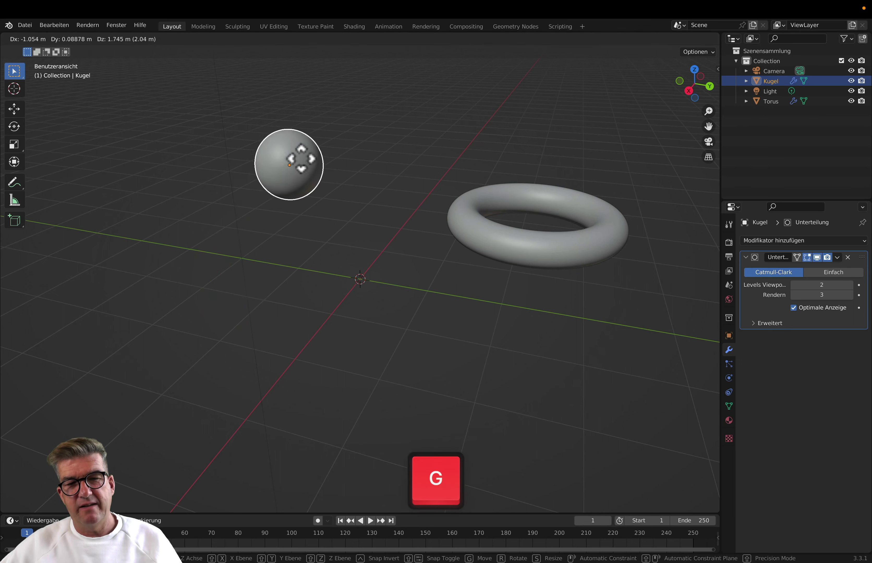
click(250, 157)
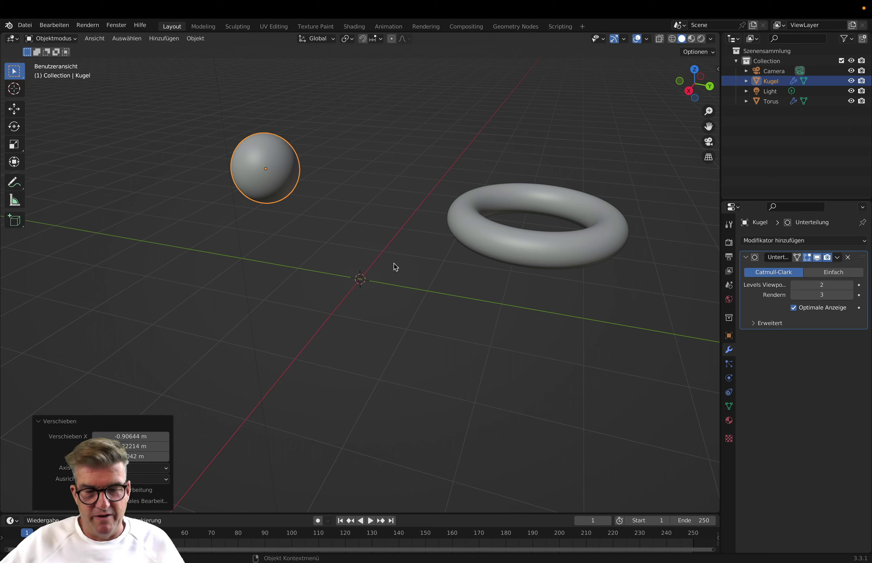
- Return the sphere to the world origin, orbit lower and select the torus
key(g)
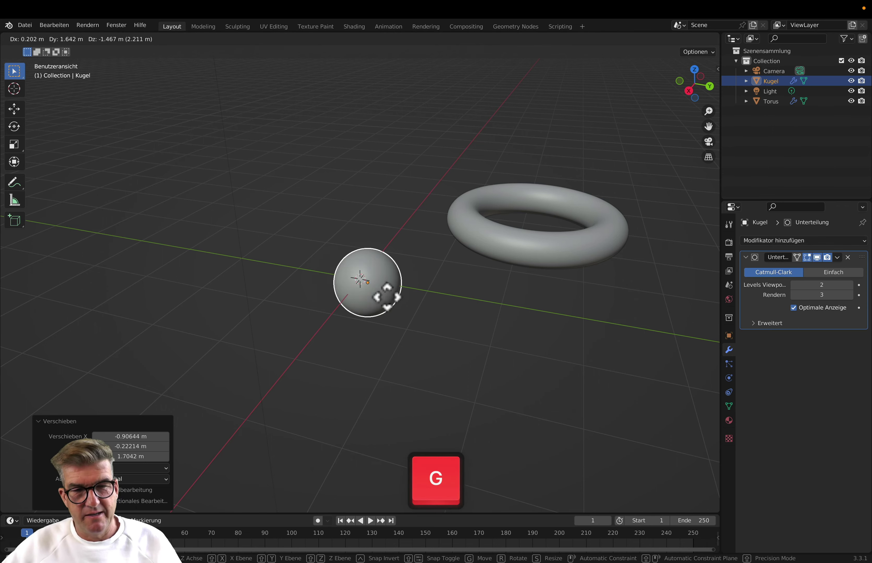
click(368, 289)
mouse_move(437, 234)
middle_down()
mouse_move(447, 266)
mouse_move(315, 214)
mouse_move(325, 301)
mouse_move(414, 292)
mouse_move(388, 285)
mouse_move(384, 297)
mouse_move(392, 287)
mouse_move(383, 293)
mouse_move(521, 288)
middle_up()
click(528, 257)
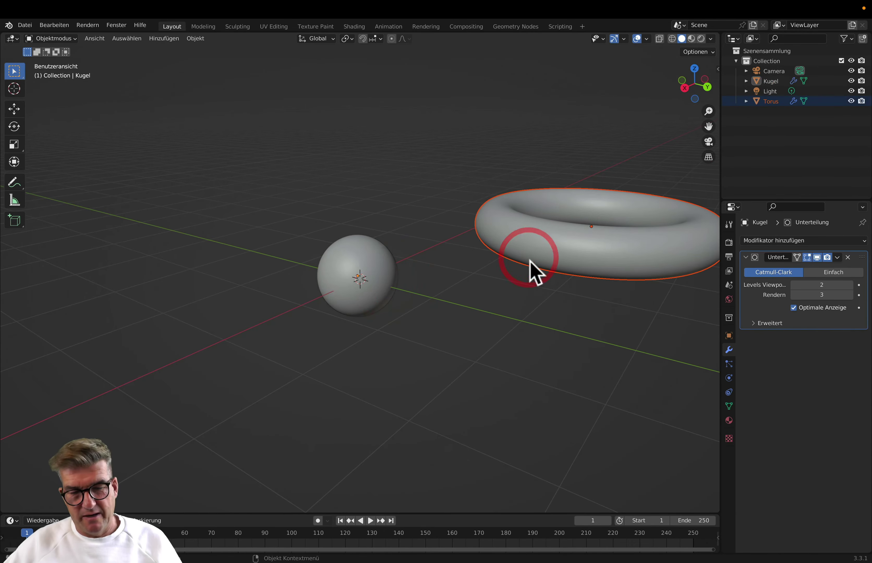
- Drop the torus so it rings the sphere, then orbit toward a top-down view of both
key(g)
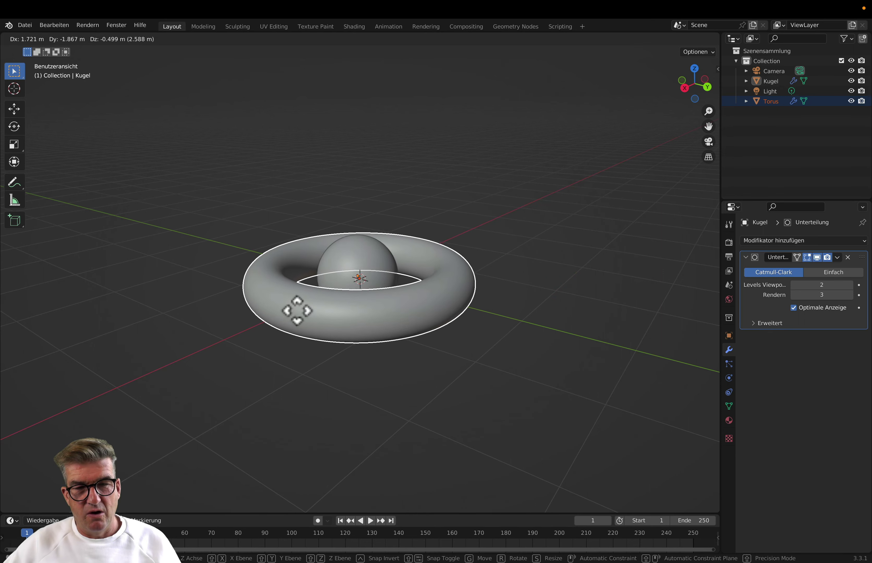
click(297, 311)
mouse_move(297, 312)
middle_down()
mouse_move(297, 458)
mouse_move(301, 417)
middle_up()
click(301, 407)
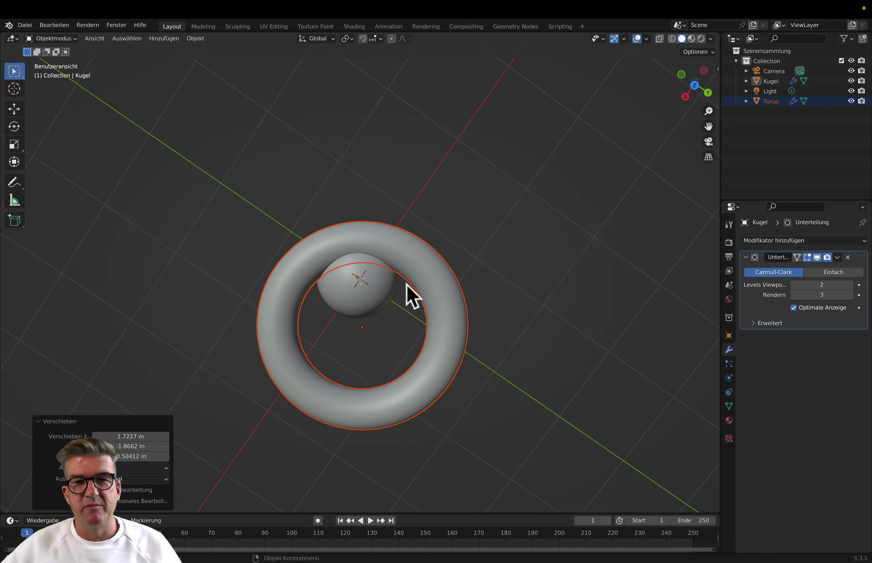
mouse_move(484, 337)
middle_down()
mouse_move(450, 325)
mouse_move(422, 372)
middle_up()
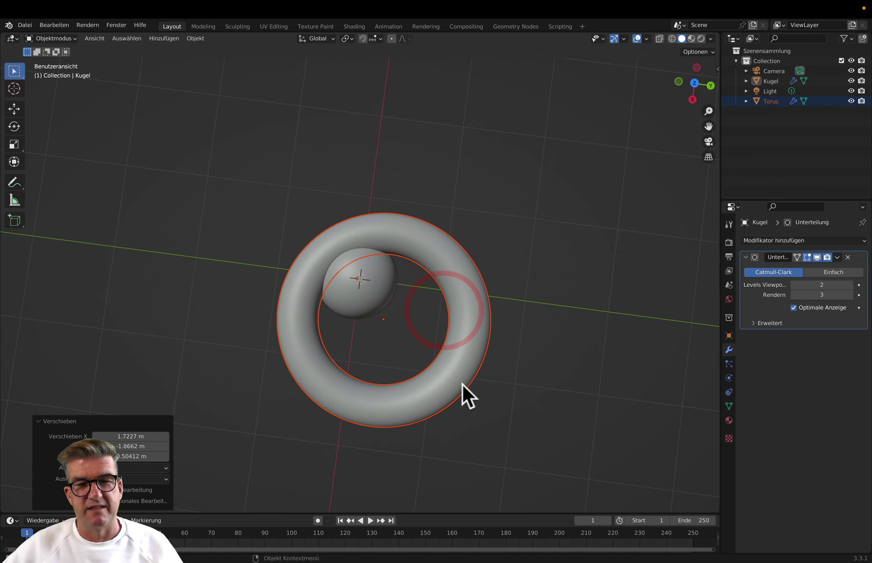
mouse_move(463, 394)
middle_down()
mouse_move(453, 370)
mouse_move(456, 307)
mouse_move(435, 298)
mouse_move(425, 357)
middle_up()
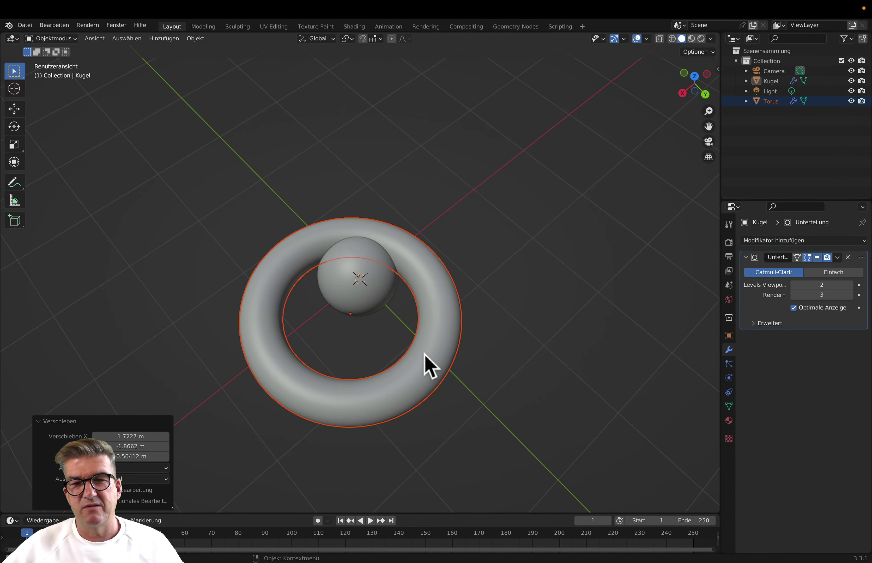
- In top view, centre the torus on the sphere and nudge the sphere 0.036471 m along Y
click(695, 78)
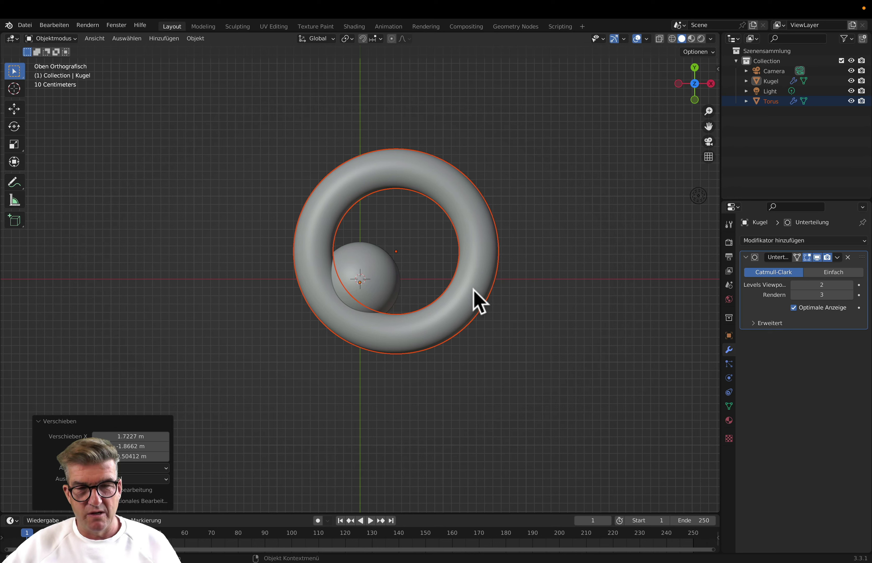
key(g)
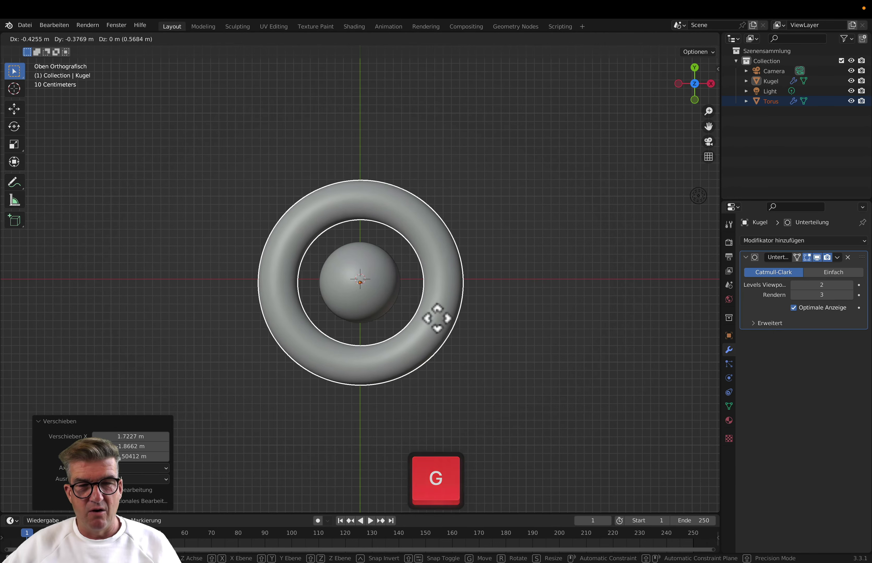
click(436, 316)
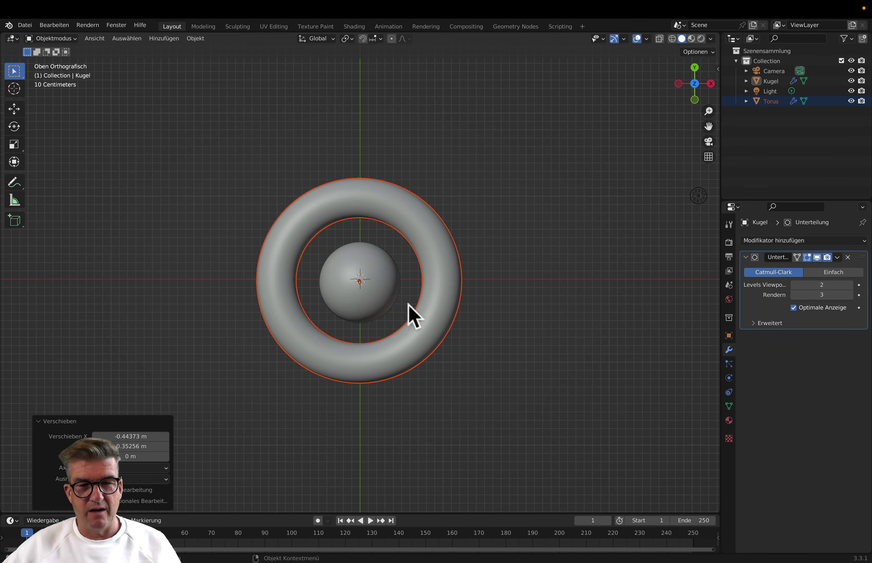
click(380, 294)
key(g)
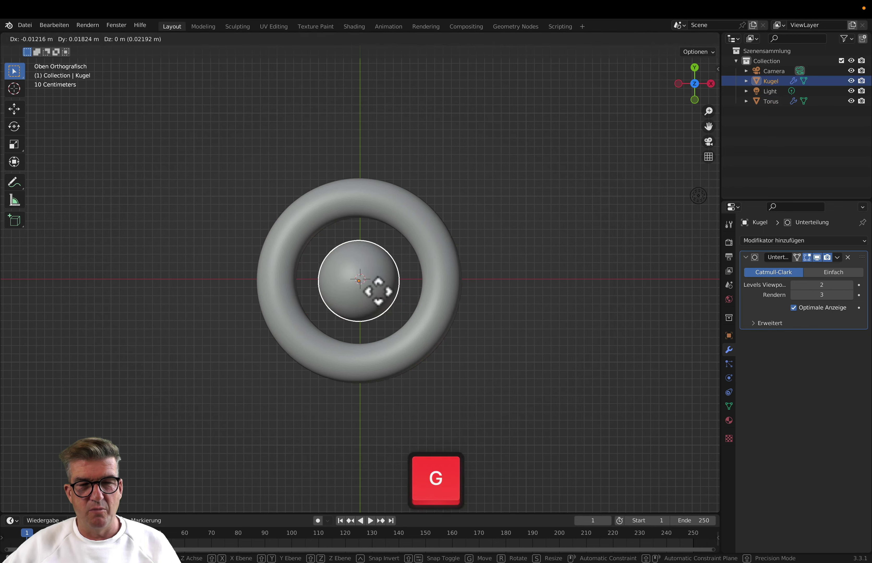
click(379, 290)
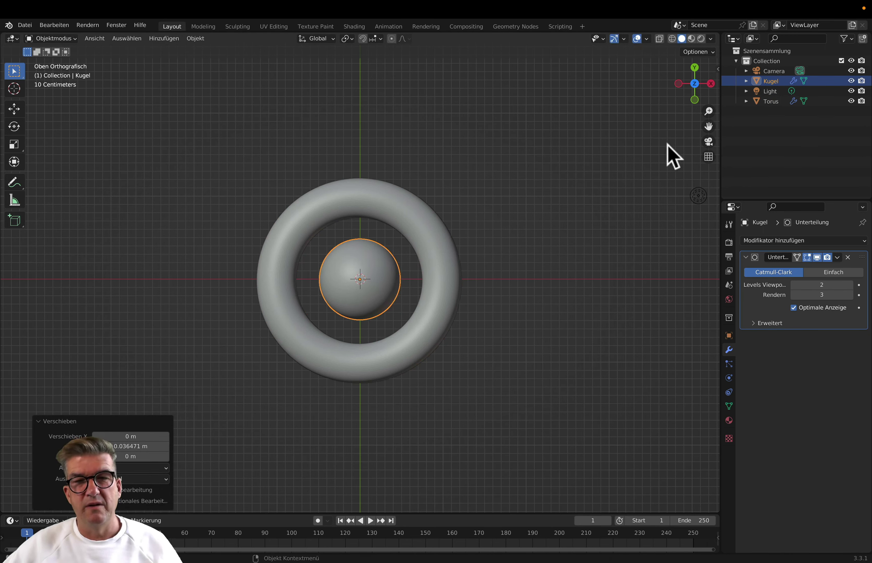
click(696, 73)
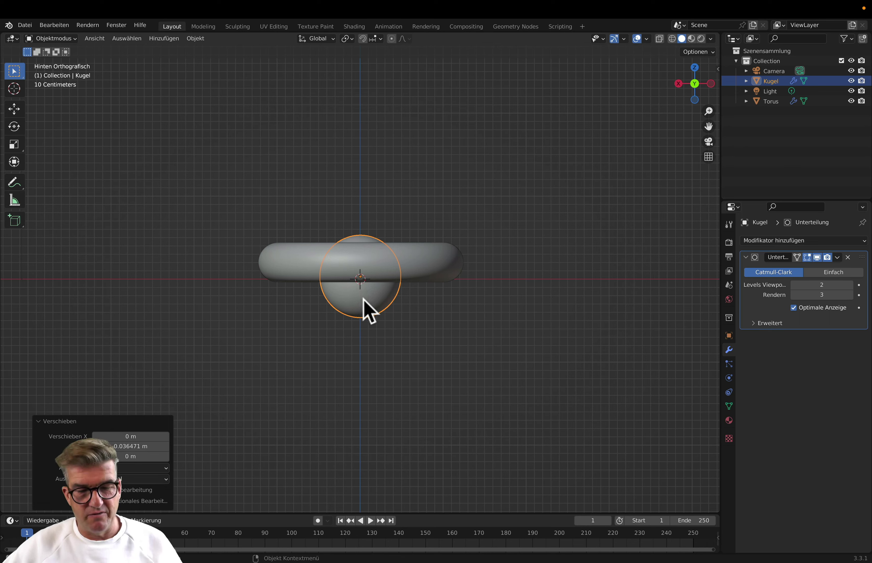
- Raise the sphere 0.17628 m into the ring's centre, then check it from right and top views
key(g)
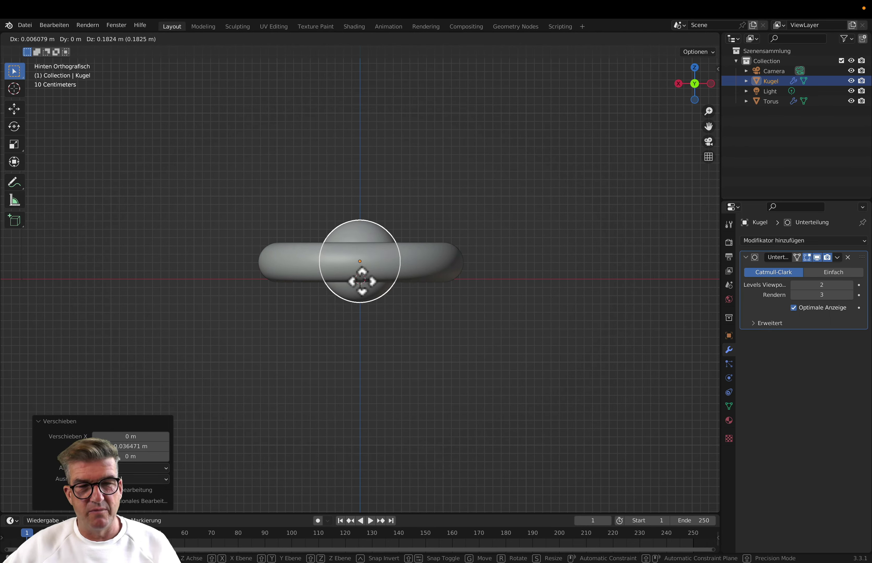
click(360, 281)
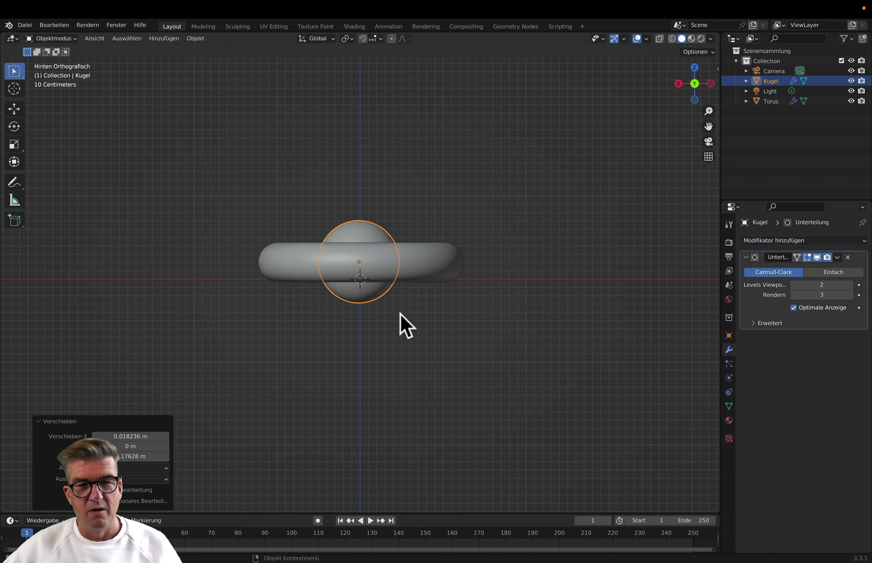
click(678, 84)
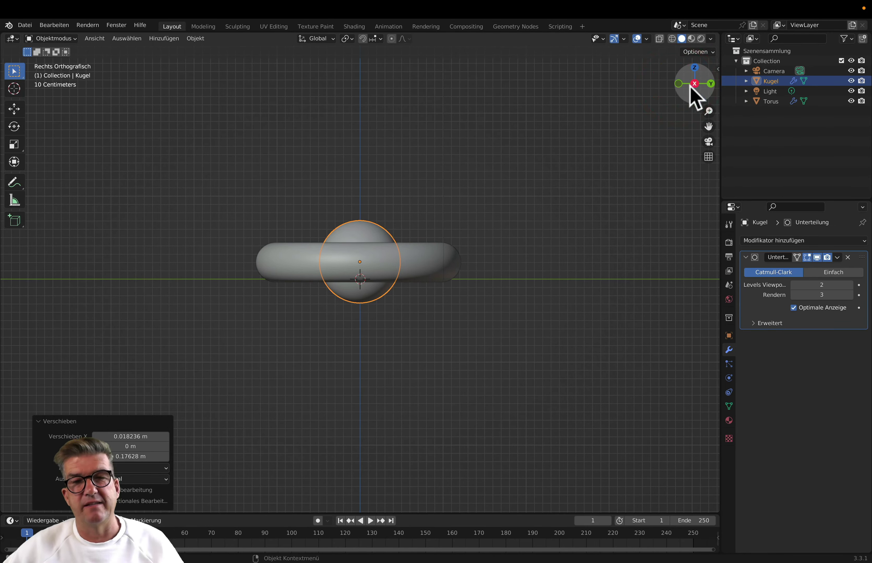
click(694, 69)
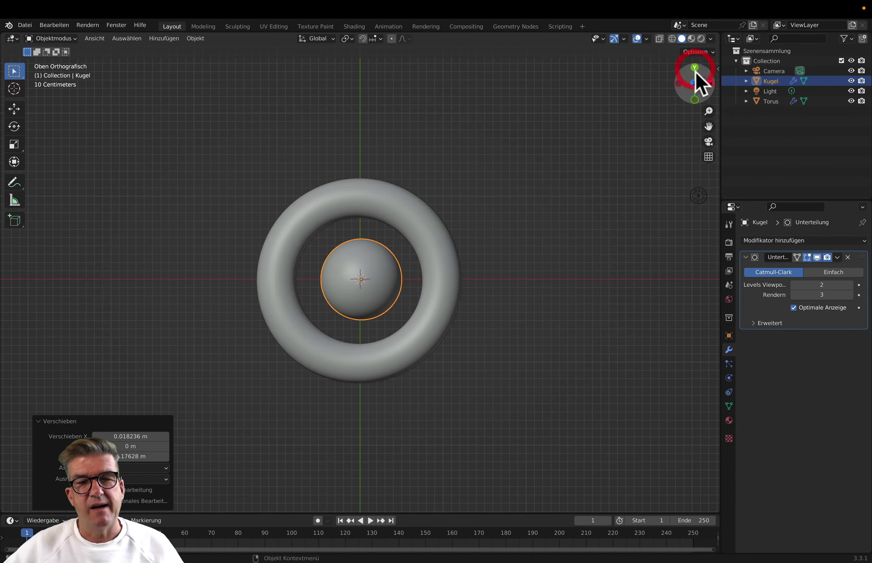
click(707, 83)
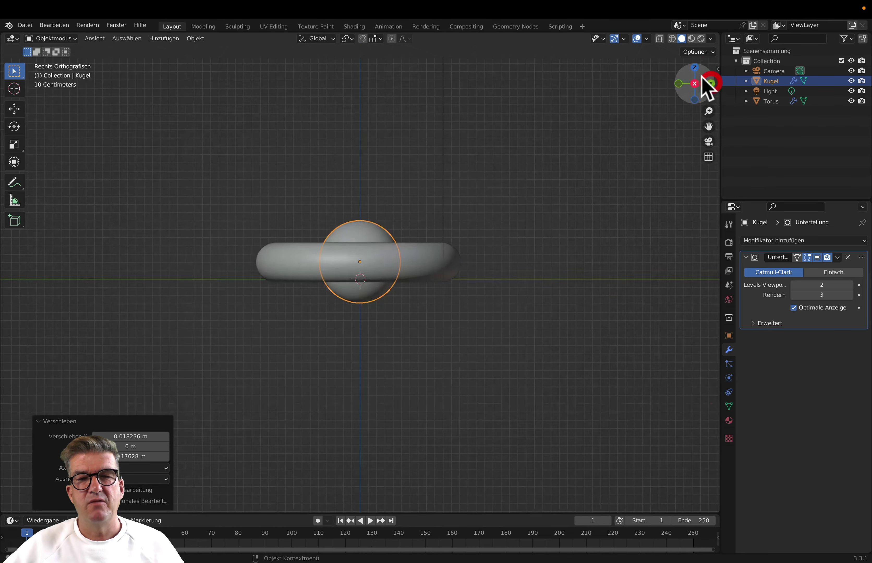
click(694, 71)
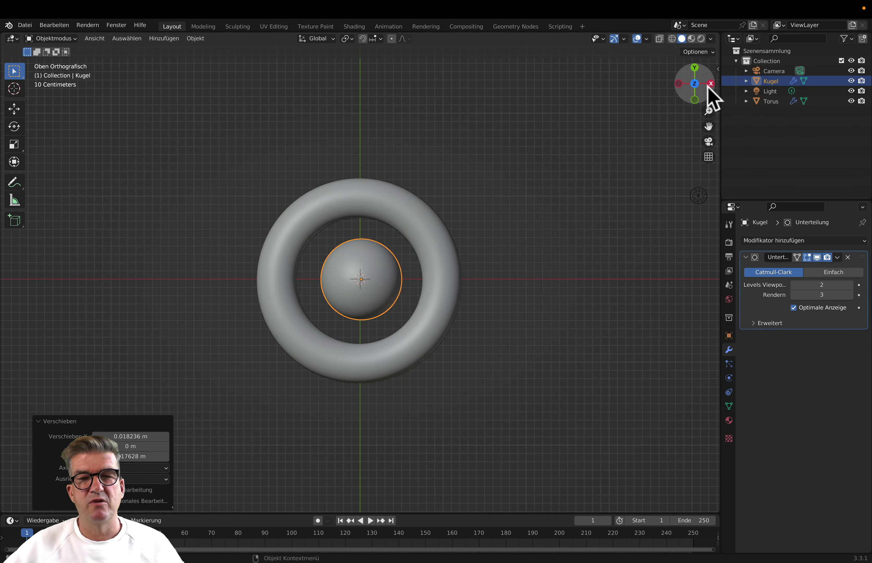
middle_drag(542, 284, 480, 198)
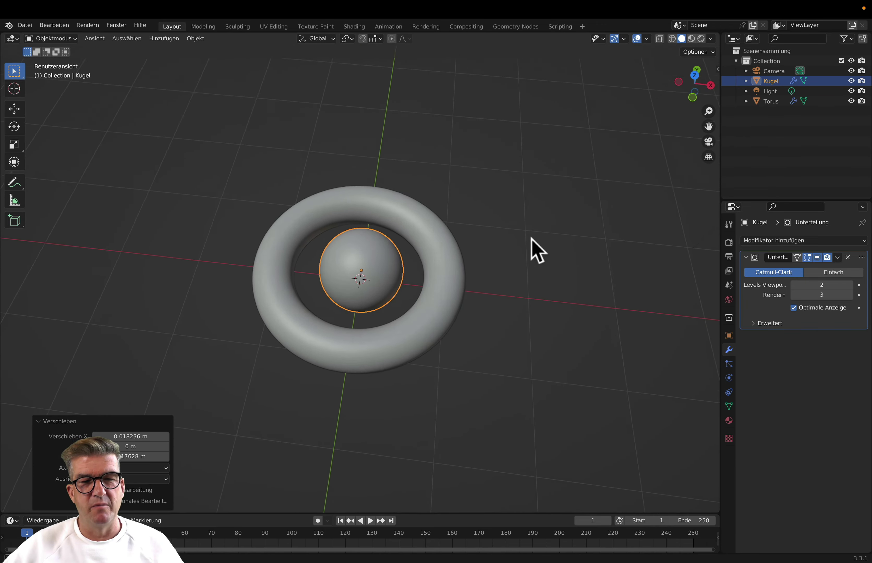
- From top view, shift the torus 0.050418 m in X and 0.025209 m in Y around the sphere
scroll(471, 223, down, 4)
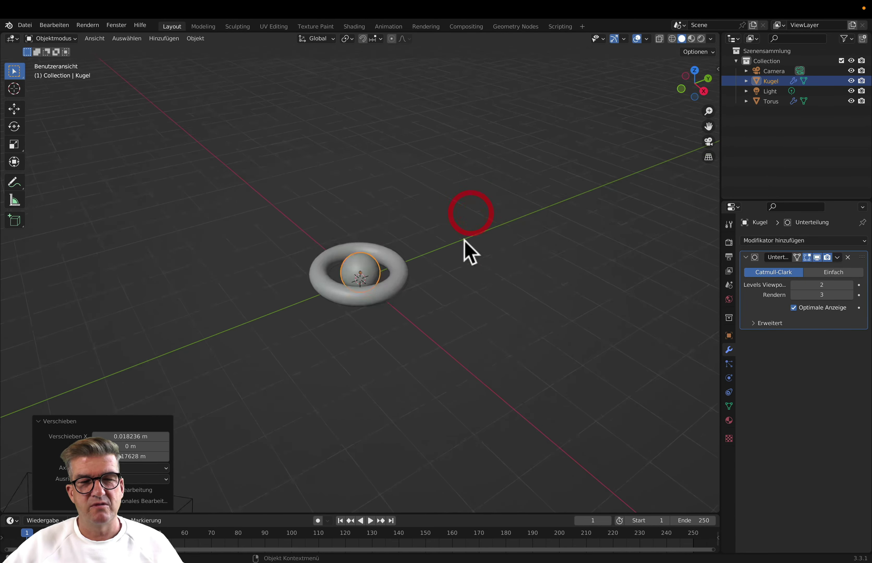
mouse_move(525, 289)
middle_down()
mouse_move(528, 244)
mouse_move(567, 266)
middle_up()
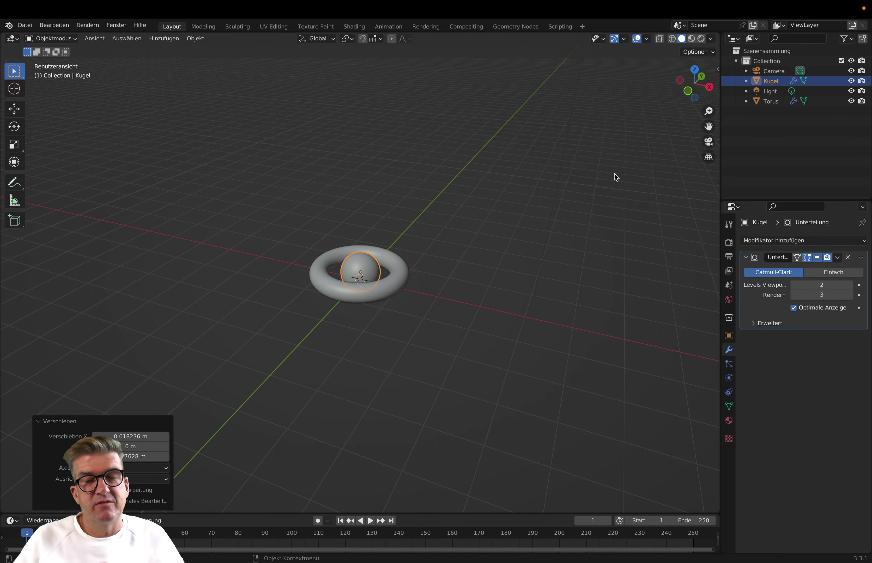
click(693, 73)
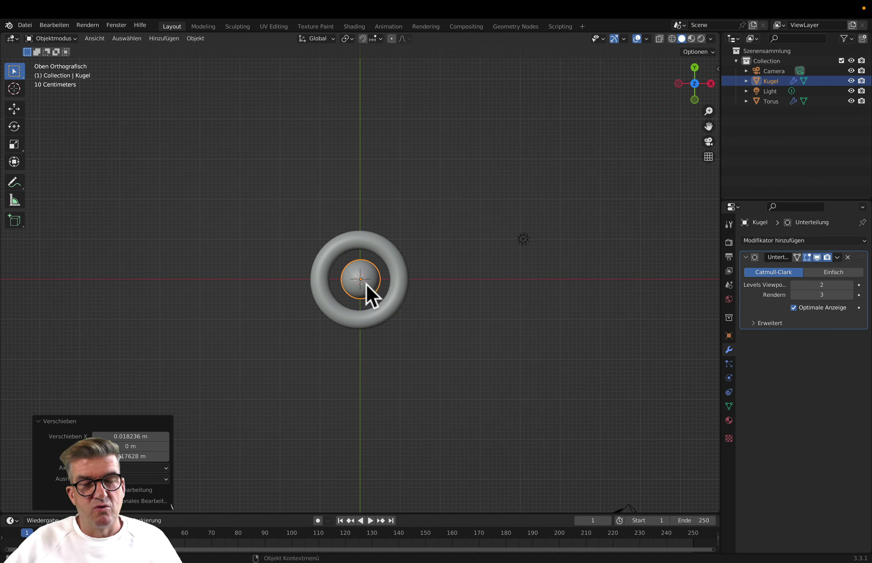
click(394, 295)
key(g)
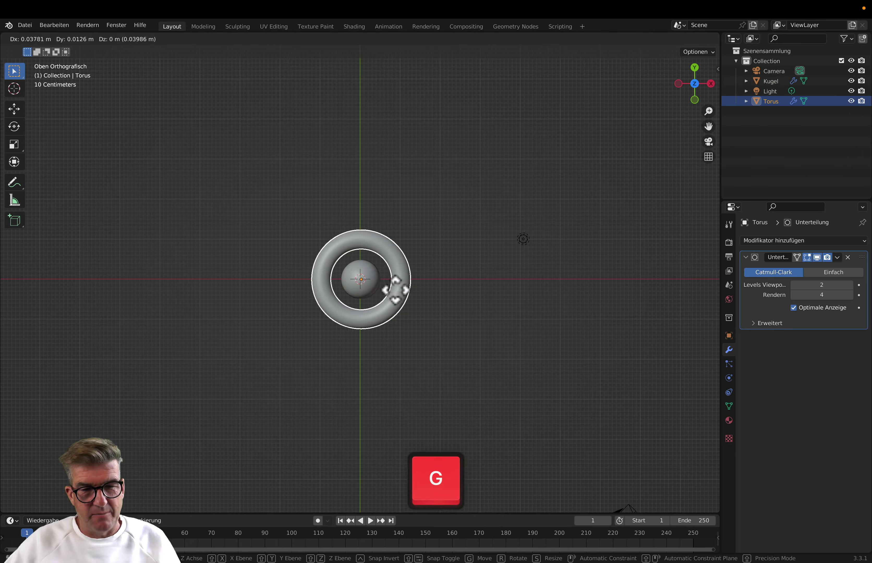
click(397, 290)
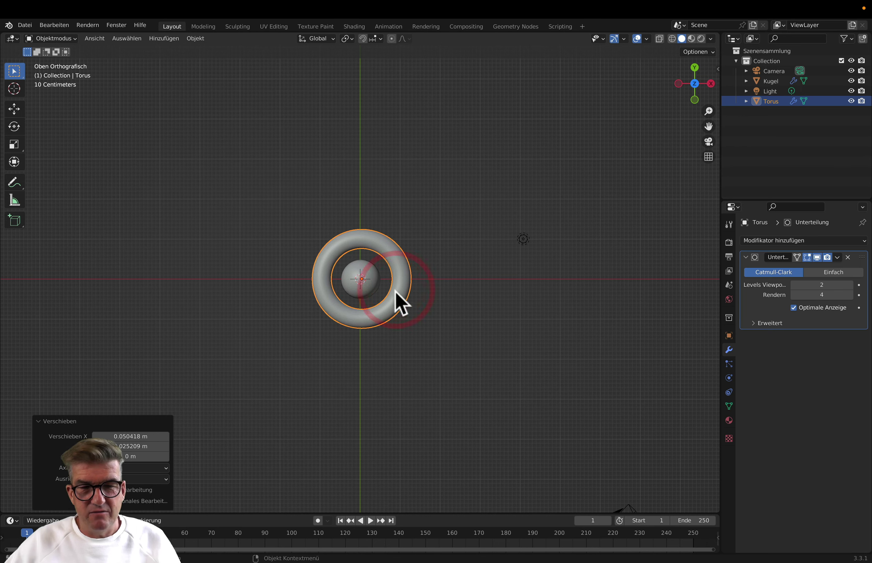